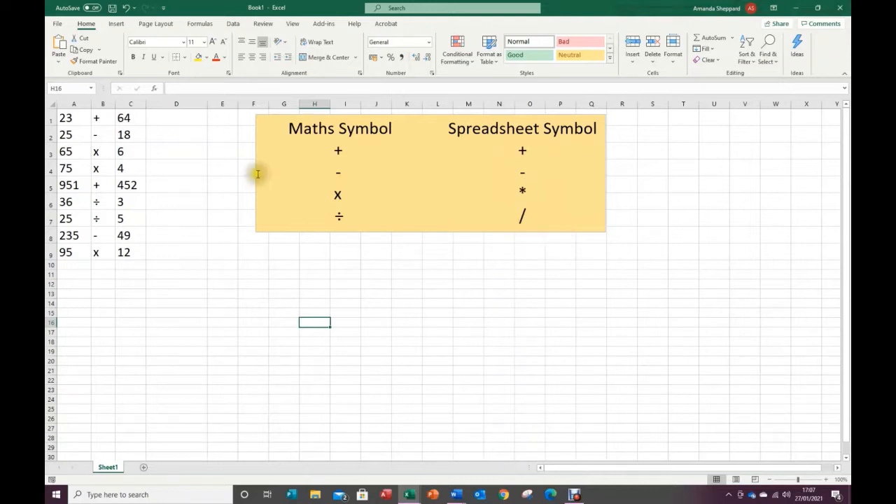
Add the two numbers of row 1 in cell D1 with the formula =A1+C1.
{"action": "left_click", "coordinate": [169, 119]}
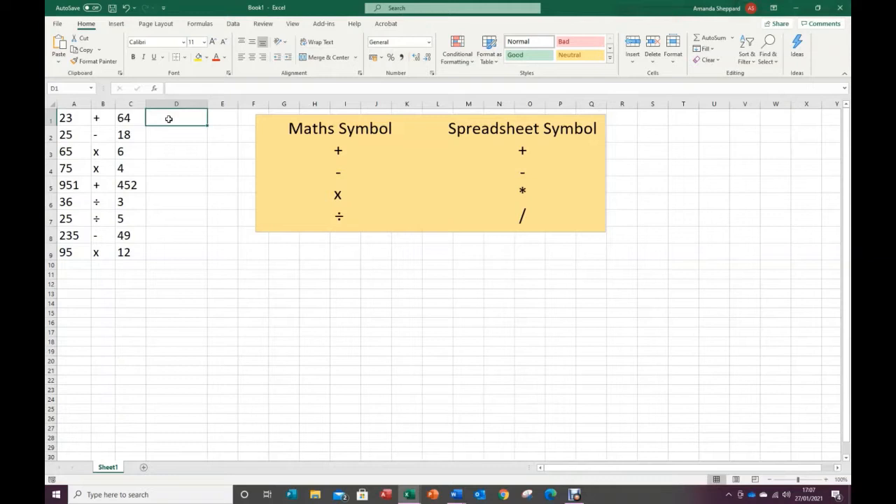
{"action": "type", "text": "="}
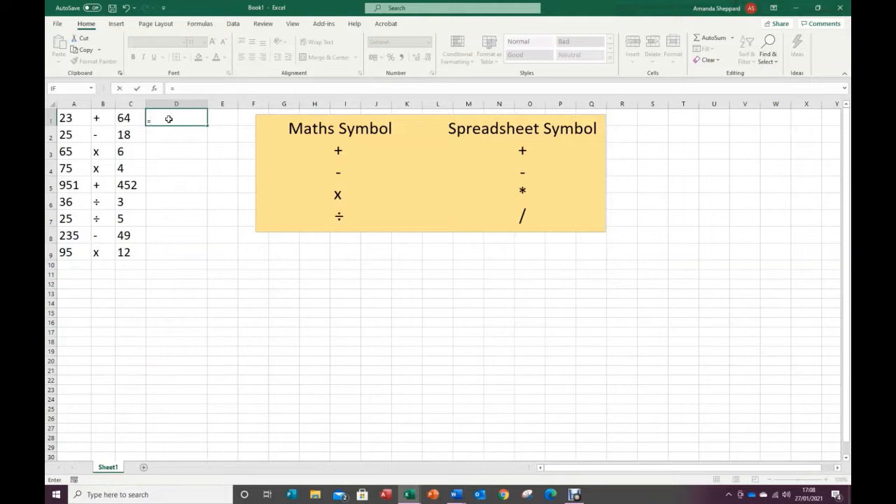
{"action": "left_click", "coordinate": [71, 119]}
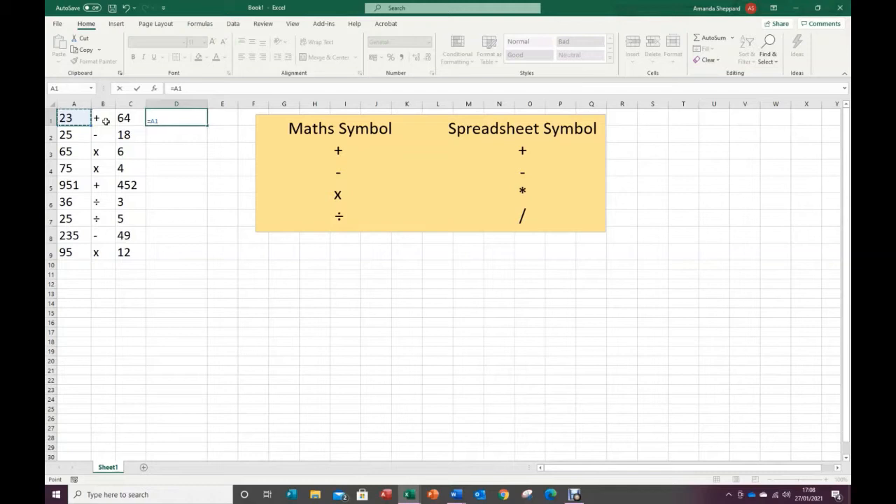
{"action": "type", "text": "+"}
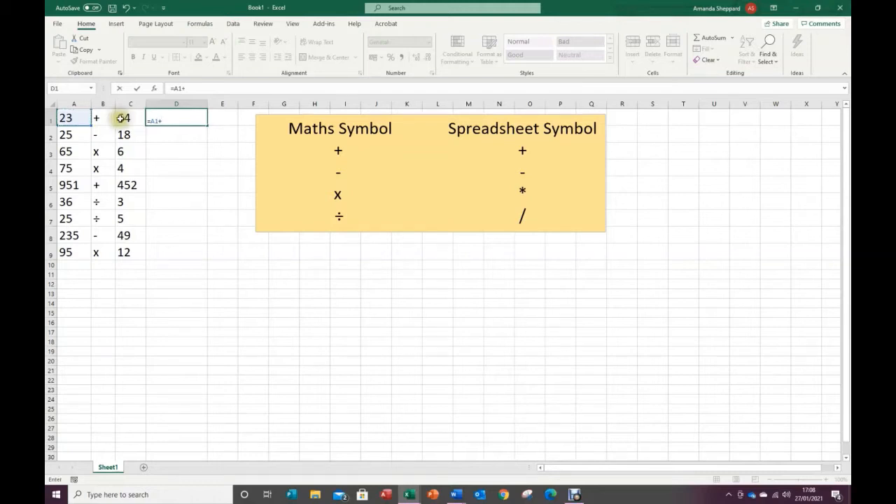
{"action": "left_click", "coordinate": [129, 118]}
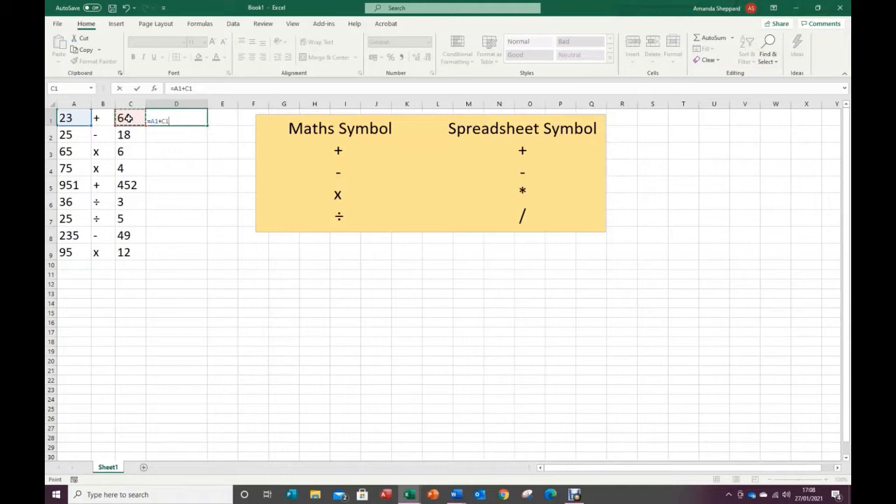
{"action": "key", "text": "Return"}
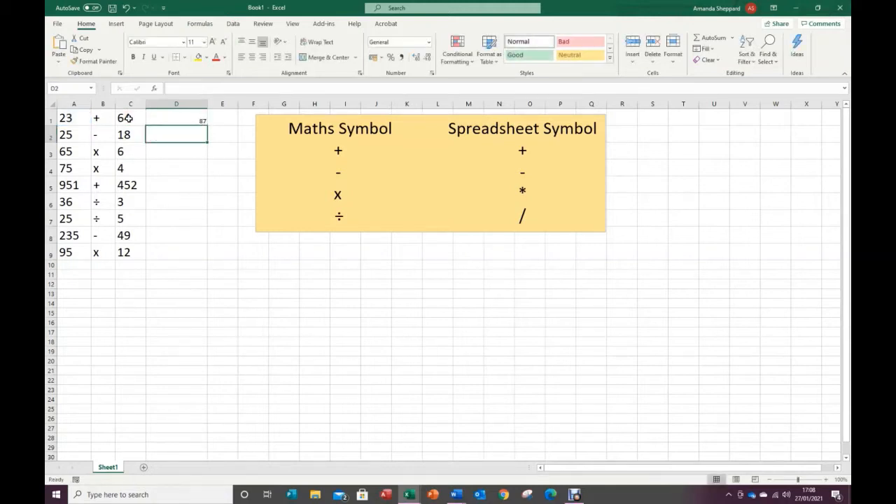
Set the font size of the answer cells D1 to D9 to 24.
{"action": "left_click_drag", "start_coordinate": [164, 119], "coordinate": [166, 251]}
{"action": "left_click", "coordinate": [203, 43]}
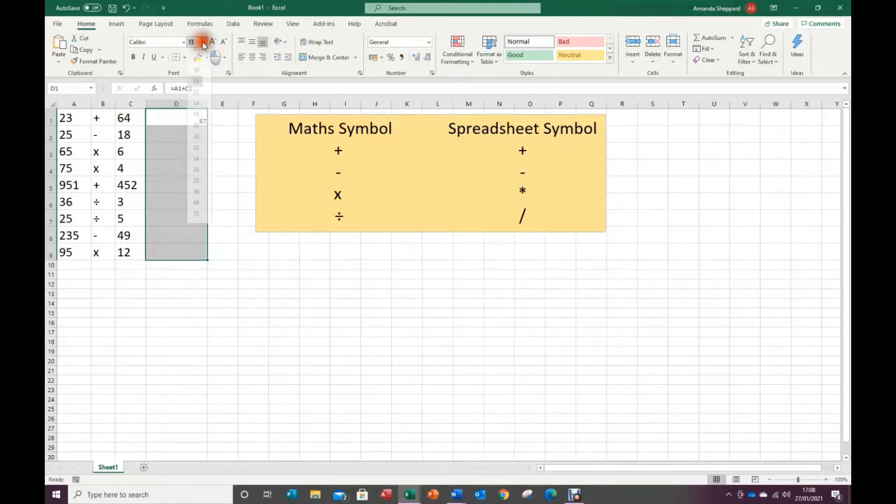
{"action": "left_click", "coordinate": [197, 168]}
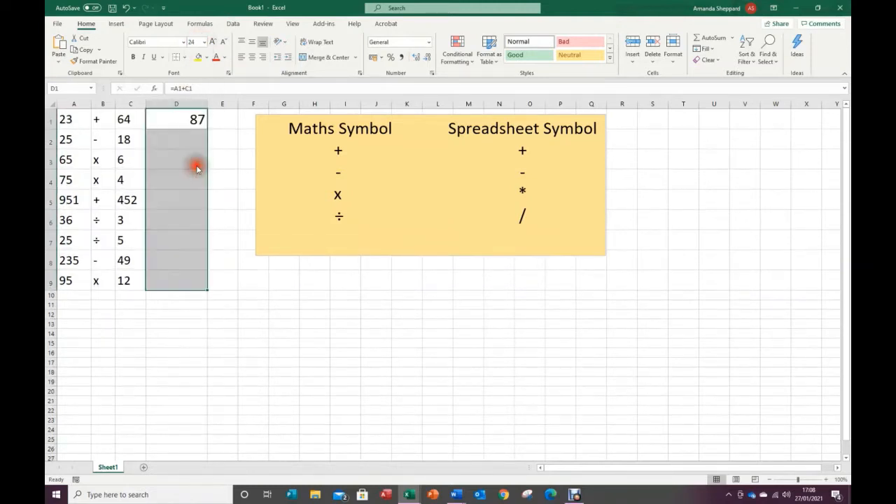
Subtract the second number of row 2 from the first in cell D2 with the formula =A2-C2.
{"action": "left_click", "coordinate": [166, 145]}
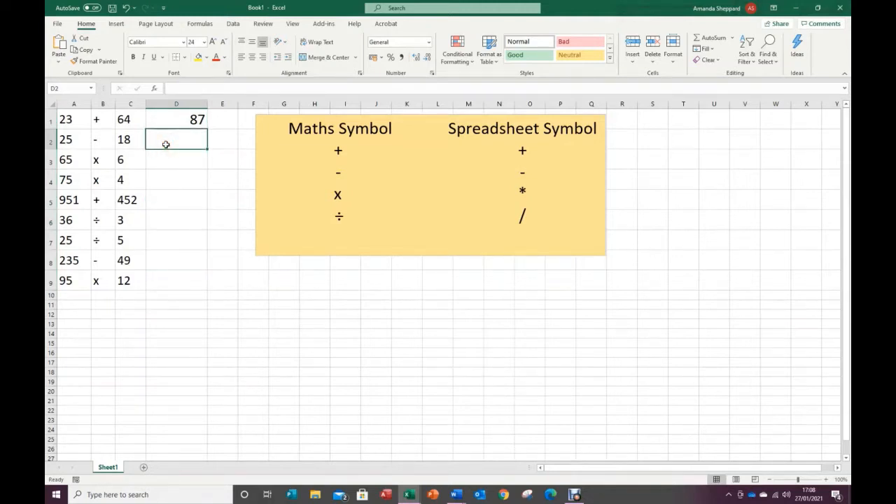
{"action": "type", "text": "="}
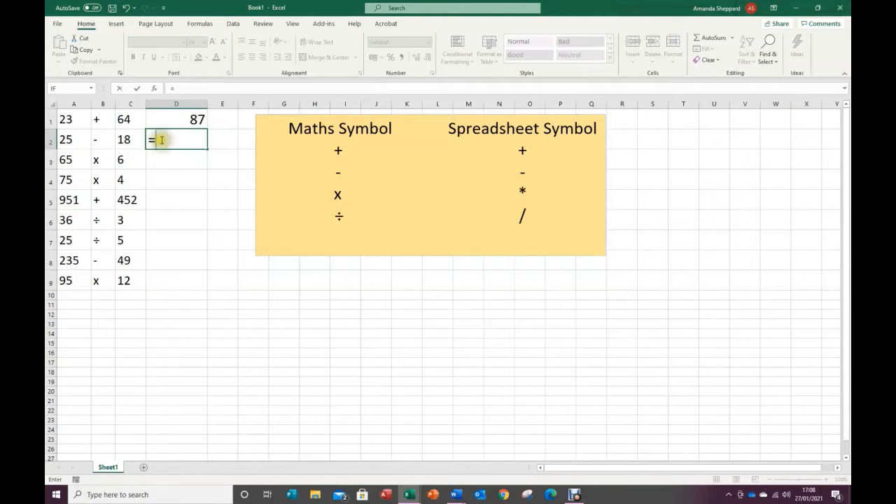
{"action": "left_click", "coordinate": [77, 139]}
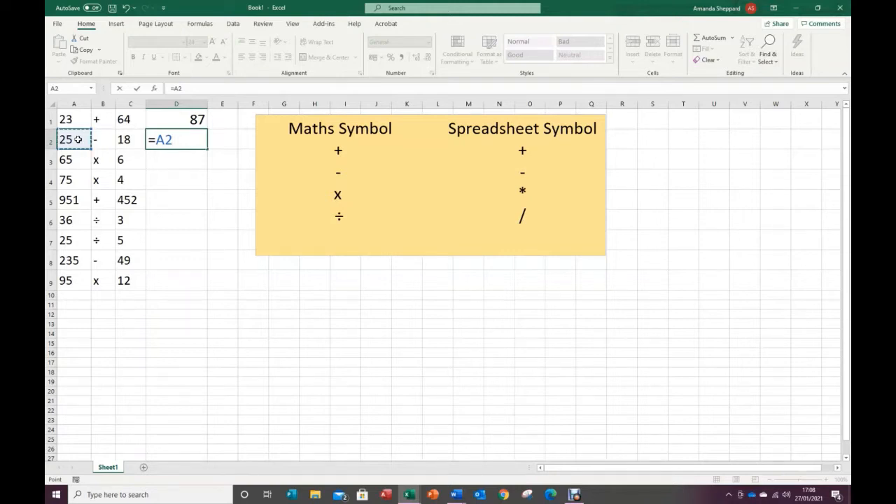
{"action": "type", "text": "-"}
{"action": "left_click", "coordinate": [124, 139]}
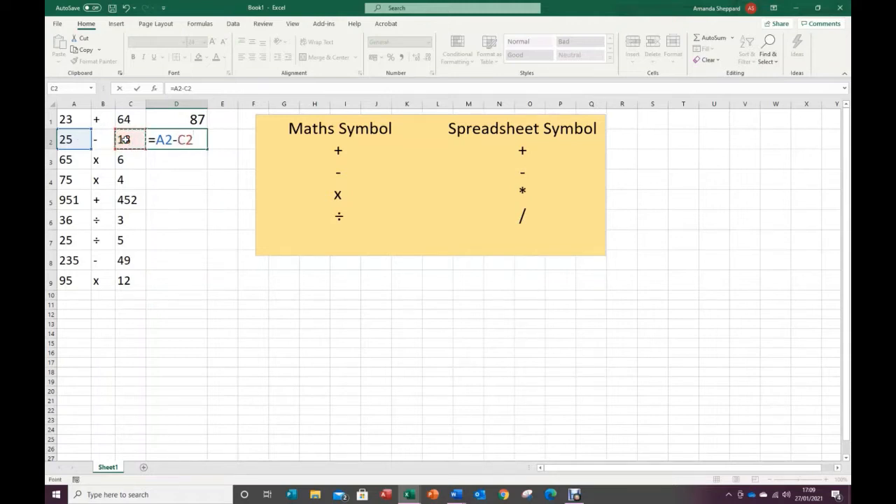
{"action": "key", "text": "Return"}
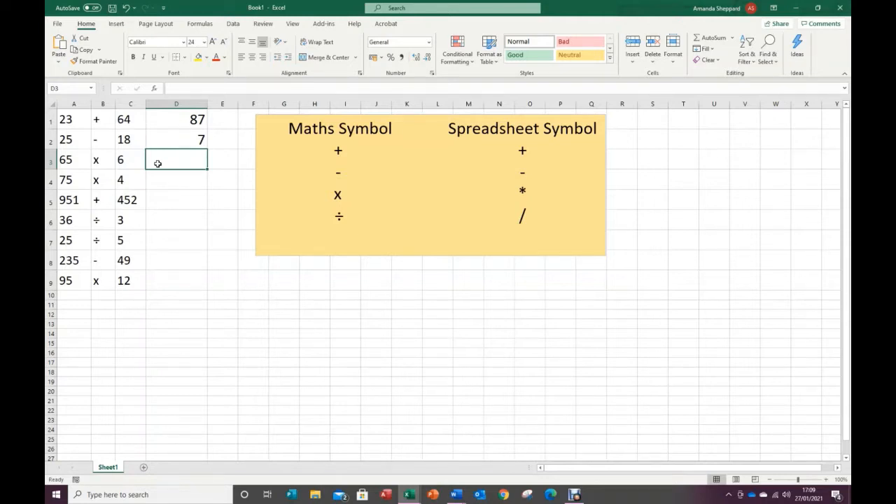
Multiply the two numbers of row 3 in cell D3 with the formula =A3*C3.
{"action": "type", "text": "="}
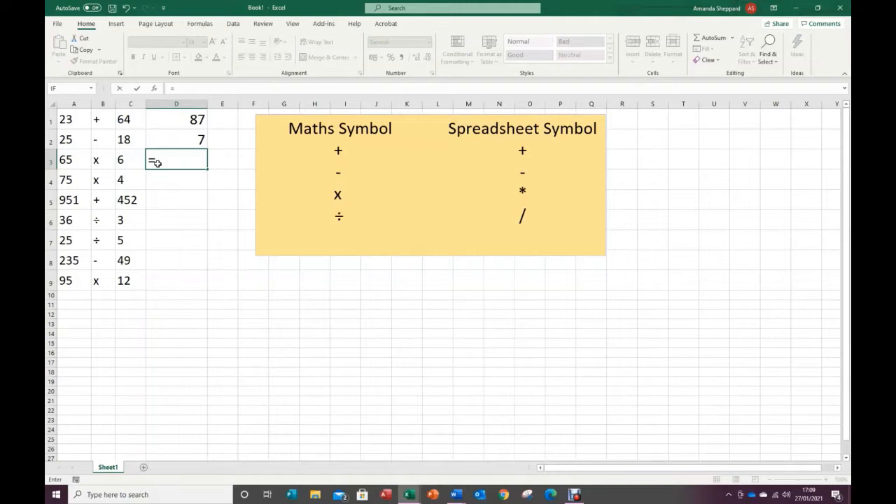
{"action": "left_click", "coordinate": [70, 162]}
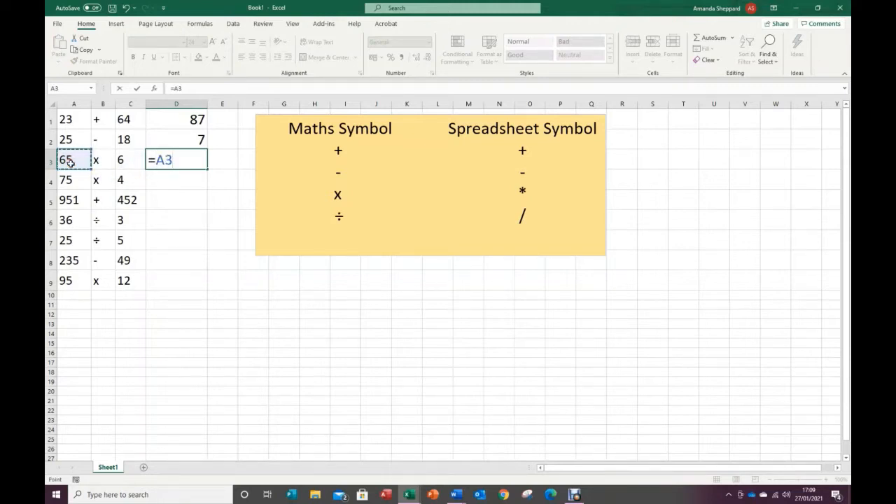
{"action": "type", "text": "*"}
{"action": "left_click", "coordinate": [123, 160]}
{"action": "key", "text": "Return"}
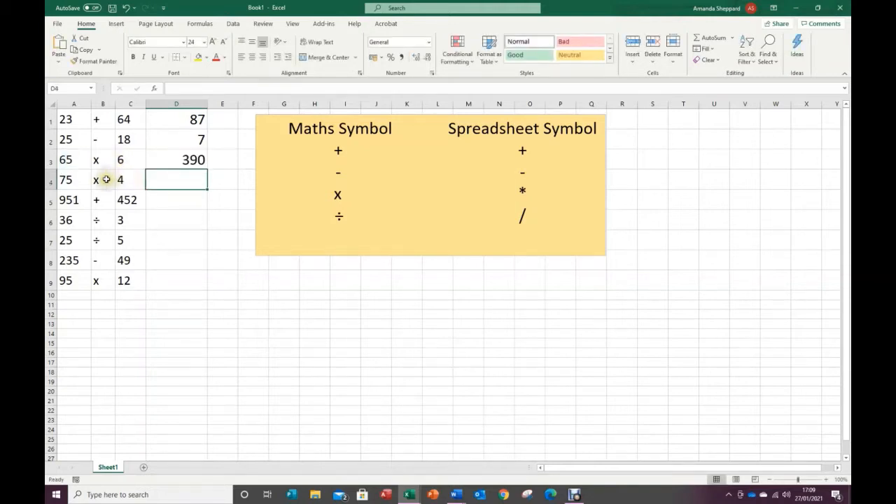
Multiply the two numbers of row 4 in cell D4 with the formula =A4*C4.
{"action": "type", "text": "="}
{"action": "left_click", "coordinate": [71, 181]}
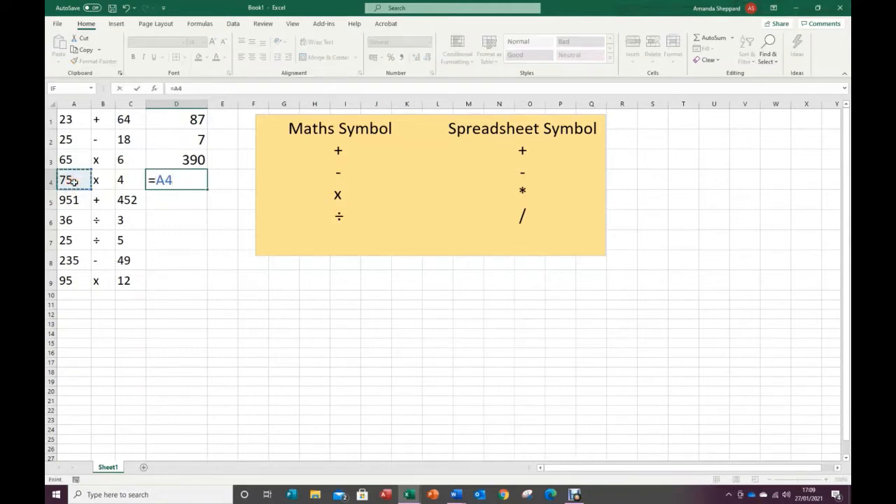
{"action": "type", "text": "*"}
{"action": "left_click", "coordinate": [123, 180]}
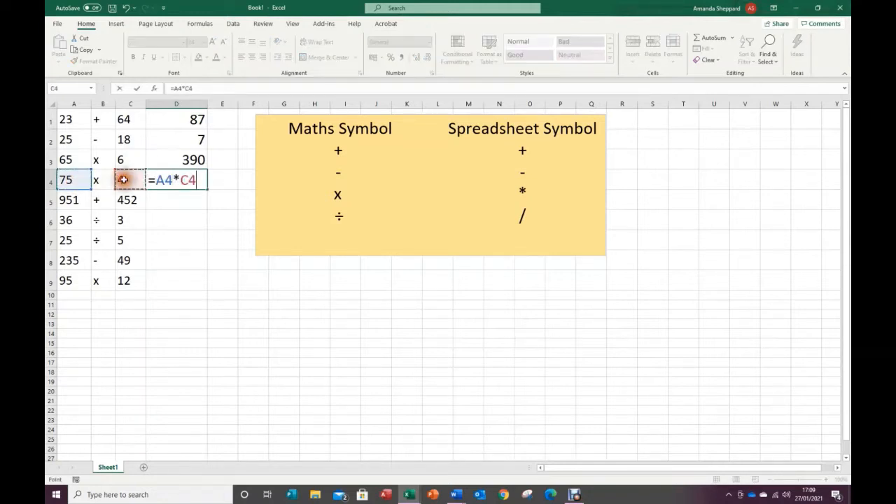
{"action": "key", "text": "Return"}
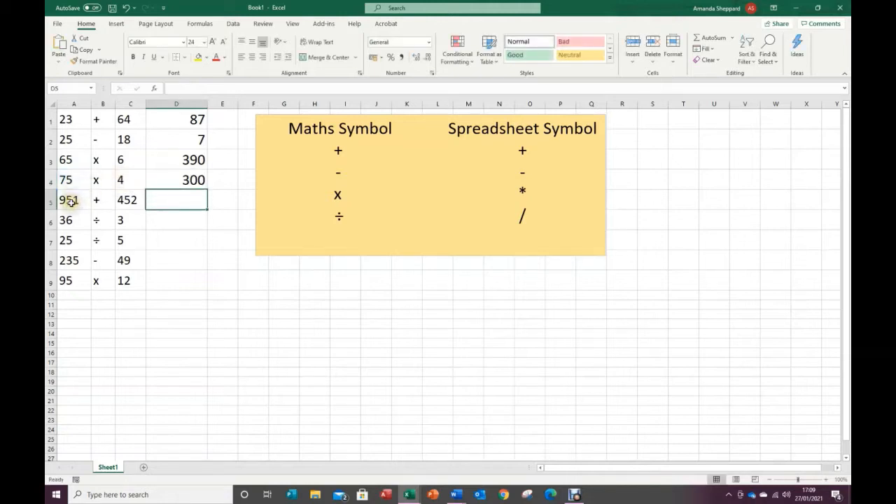
Add the two numbers of row 5 in cell D5 with the formula =A5+C5.
{"action": "type", "text": "="}
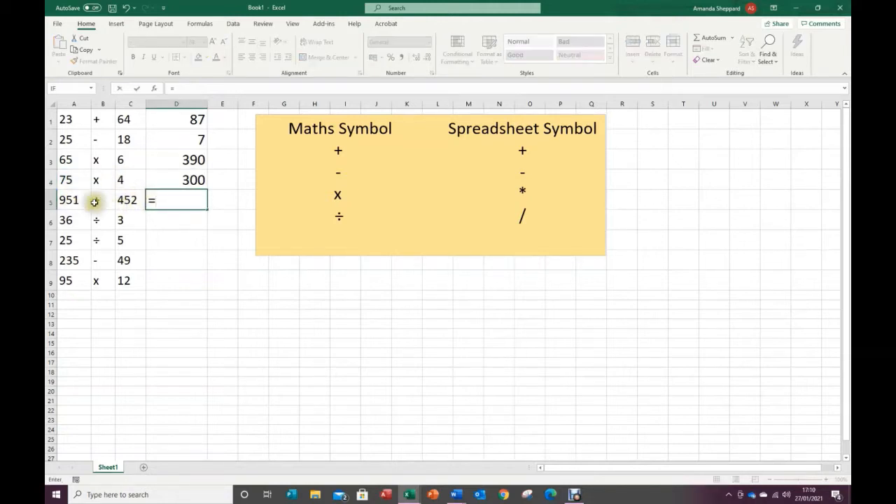
{"action": "left_click", "coordinate": [68, 200]}
{"action": "type", "text": "+"}
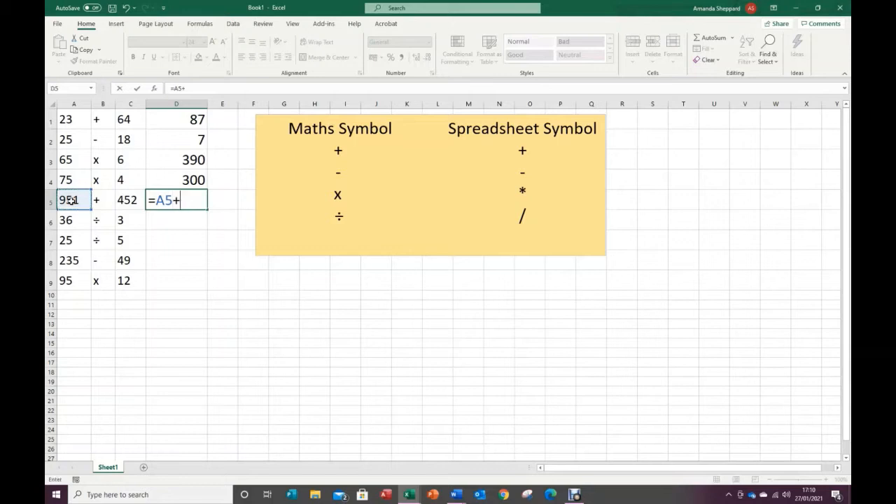
{"action": "left_click", "coordinate": [123, 201]}
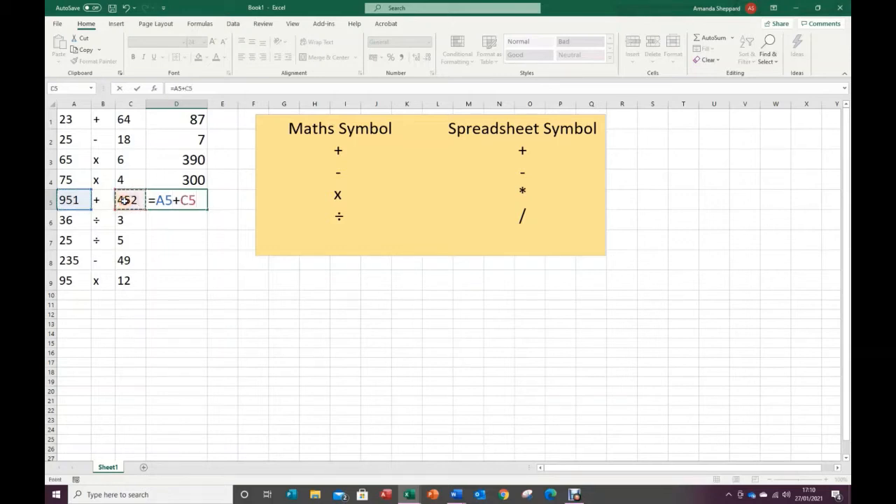
{"action": "key", "text": "Return"}
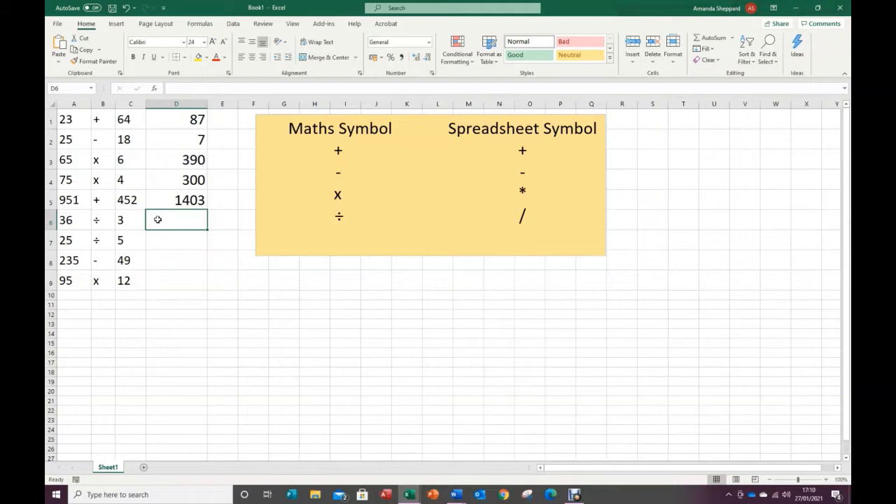
Divide the first number of row 6 by the second in cell D6 with the formula =A6/C6.
{"action": "type", "text": "="}
{"action": "left_click", "coordinate": [66, 220]}
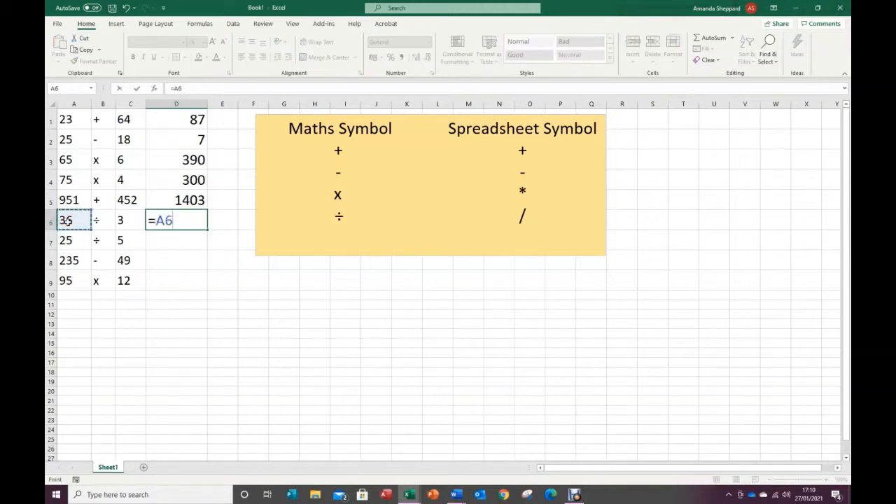
{"action": "type", "text": "/"}
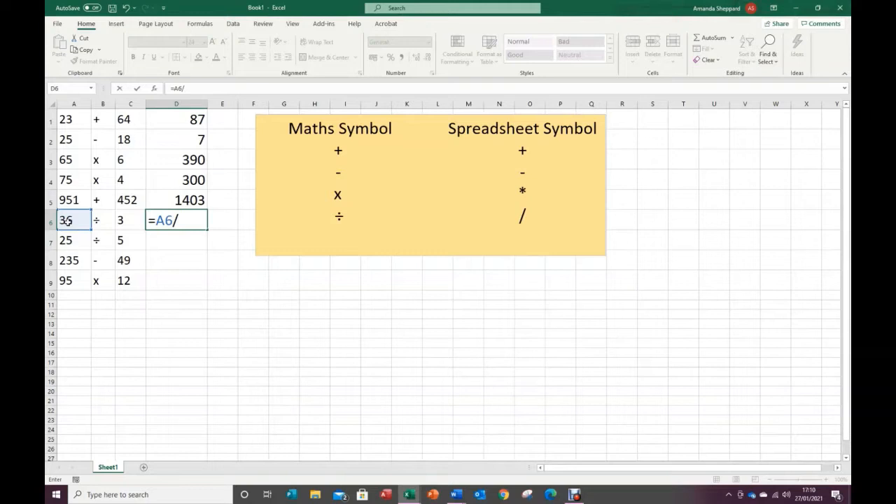
{"action": "left_click", "coordinate": [122, 223]}
{"action": "key", "text": "Return"}
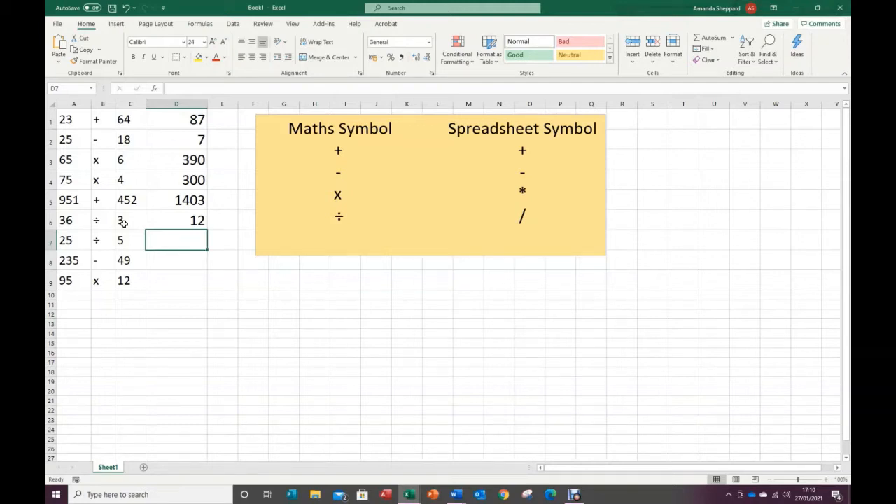
Divide the first number of row 7 by the second in cell D7 with the formula =A7/C7.
{"action": "type", "text": "="}
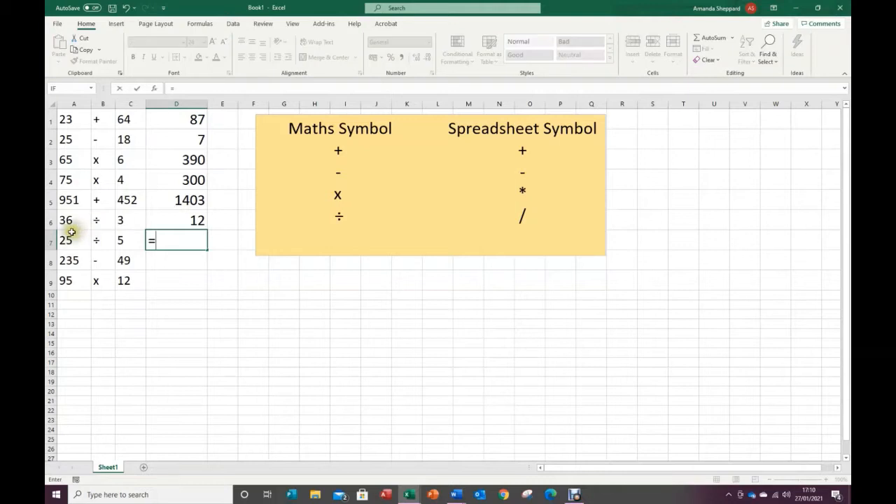
{"action": "left_click", "coordinate": [71, 240]}
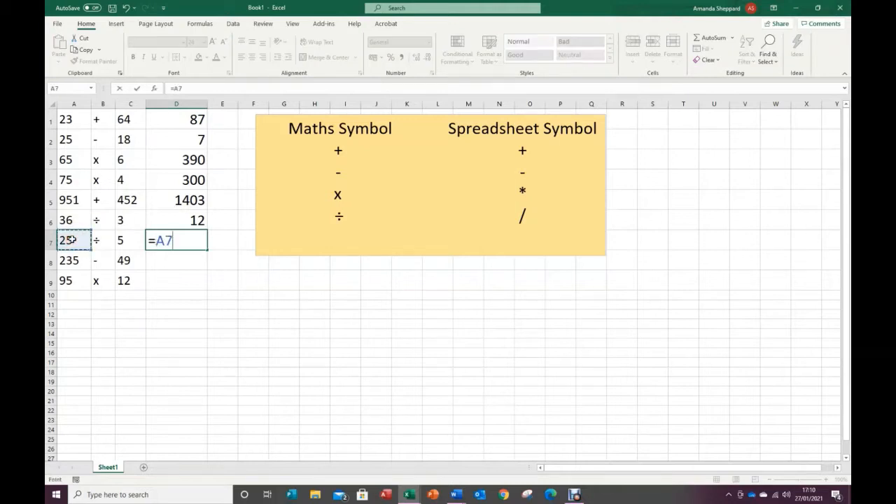
{"action": "type", "text": "/"}
{"action": "left_click", "coordinate": [122, 240]}
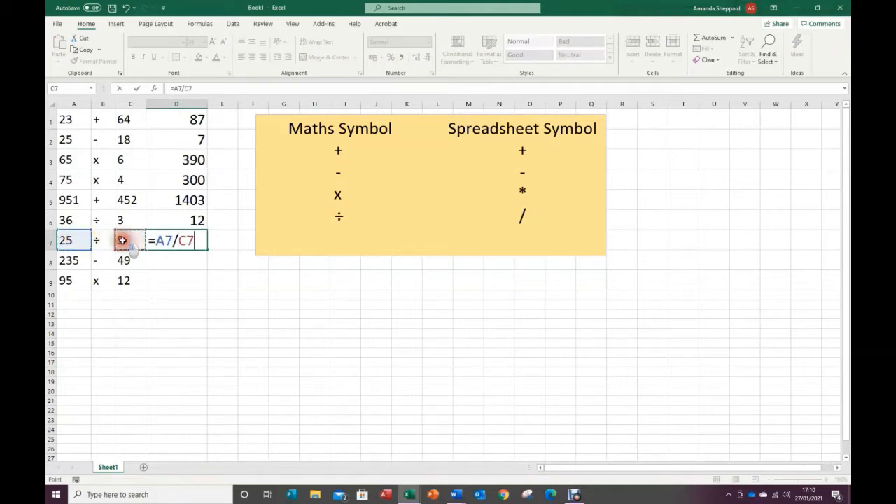
{"action": "key", "text": "Return"}
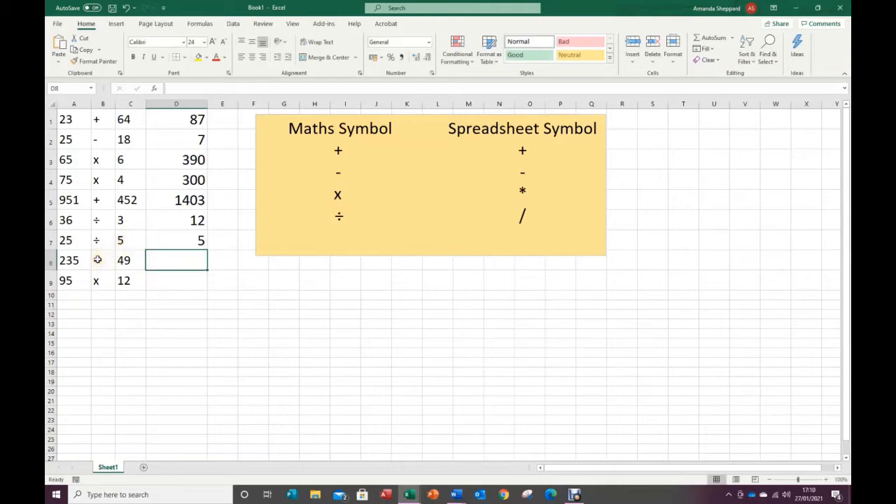
Subtract the second number of row 8 from the first in cell D8 with the formula =A8-C8.
{"action": "type", "text": "="}
{"action": "left_click", "coordinate": [68, 259]}
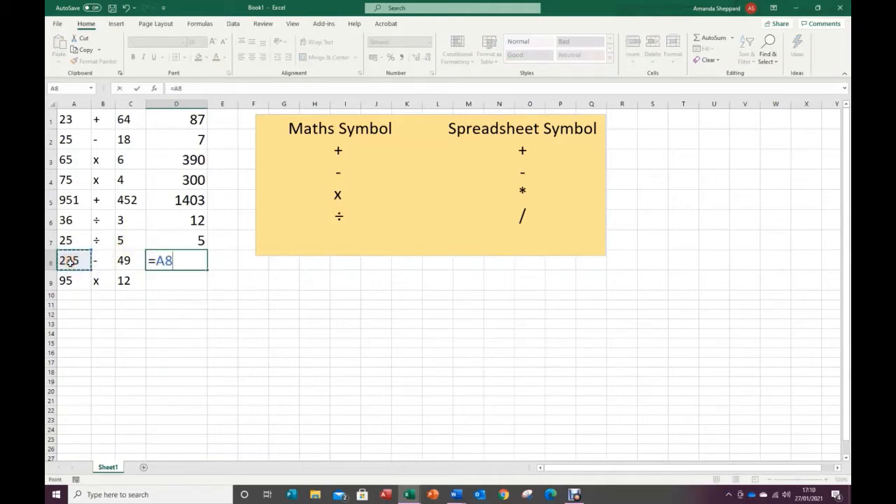
{"action": "type", "text": "-"}
{"action": "left_click", "coordinate": [120, 260]}
{"action": "key", "text": "Return"}
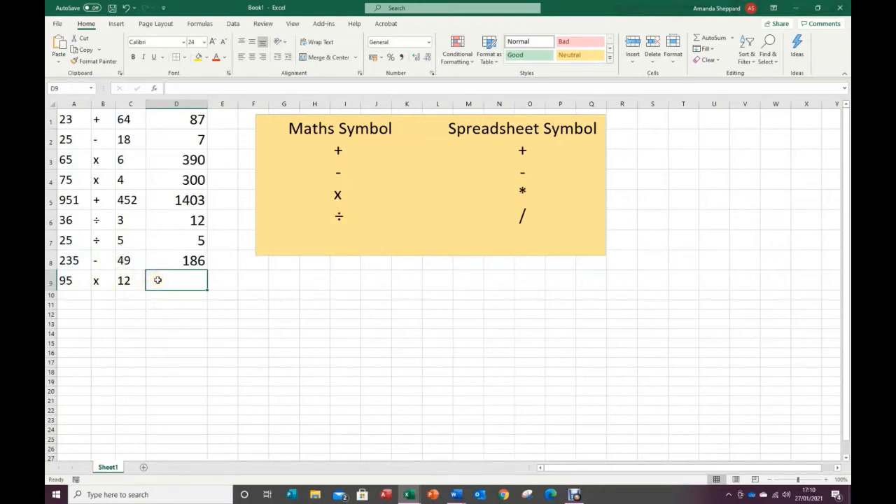
Multiply the two numbers of row 9 in cell D9 with the formula =A9*C9.
{"action": "type", "text": "="}
{"action": "left_click", "coordinate": [75, 281]}
{"action": "type", "text": "*"}
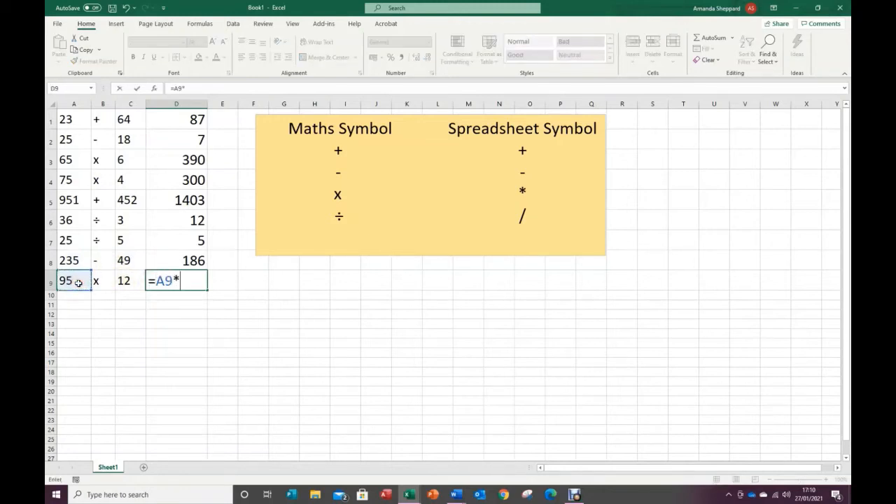
{"action": "left_click", "coordinate": [123, 281]}
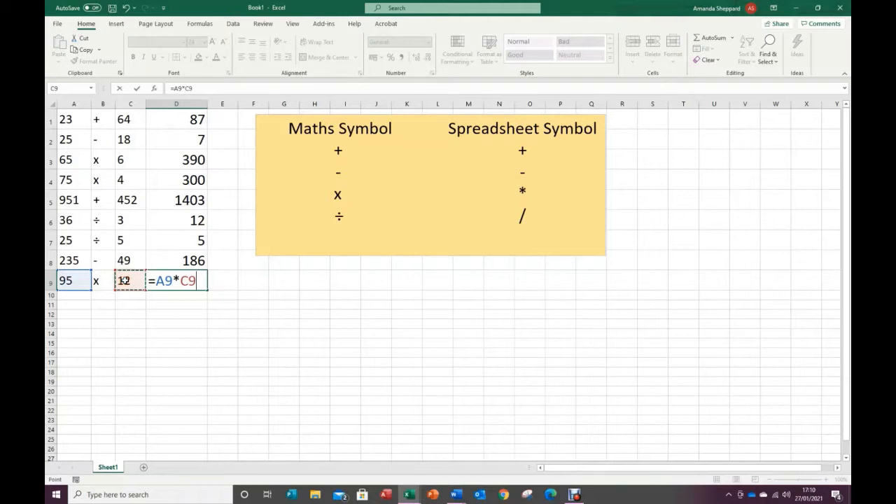
{"action": "key", "text": "Return"}
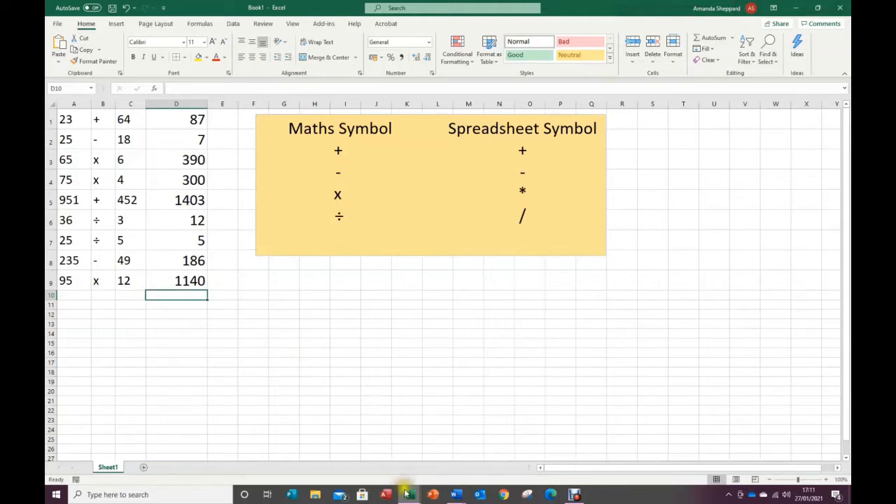
Switch to the Spreadsheets Formula Task workbook and enlarge the view to read the formula instructions and the Task 1 table.
{"action": "mouse_move", "coordinate": [410, 498]}
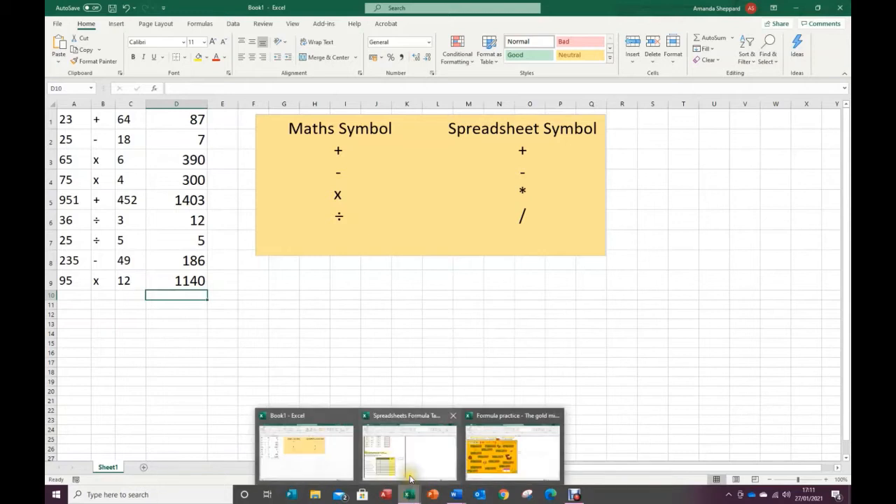
{"action": "left_click", "coordinate": [410, 477]}
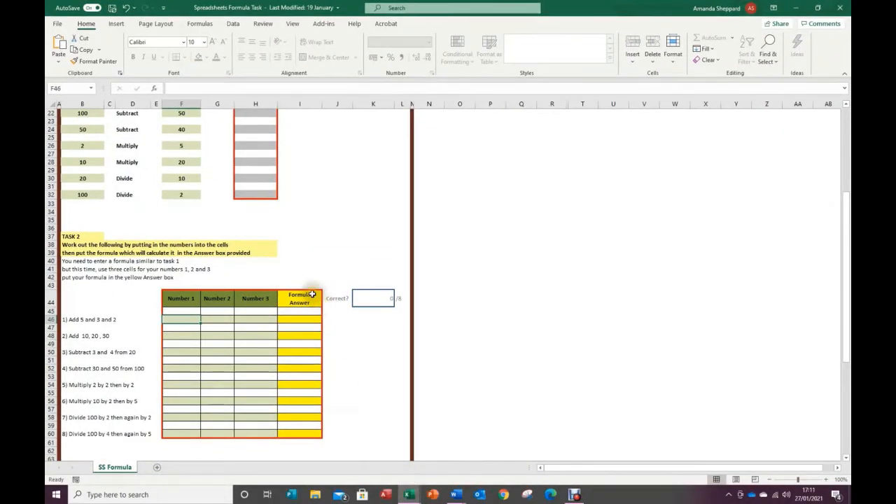
{"action": "scroll", "coordinate": [308, 290], "scroll_direction": "up", "scroll_amount": 7}
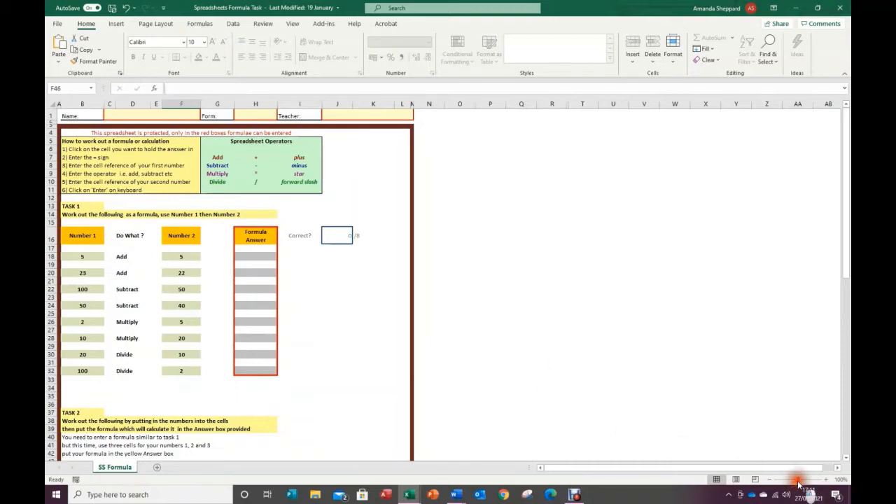
{"action": "left_click_drag", "start_coordinate": [798, 480], "coordinate": [810, 480]}
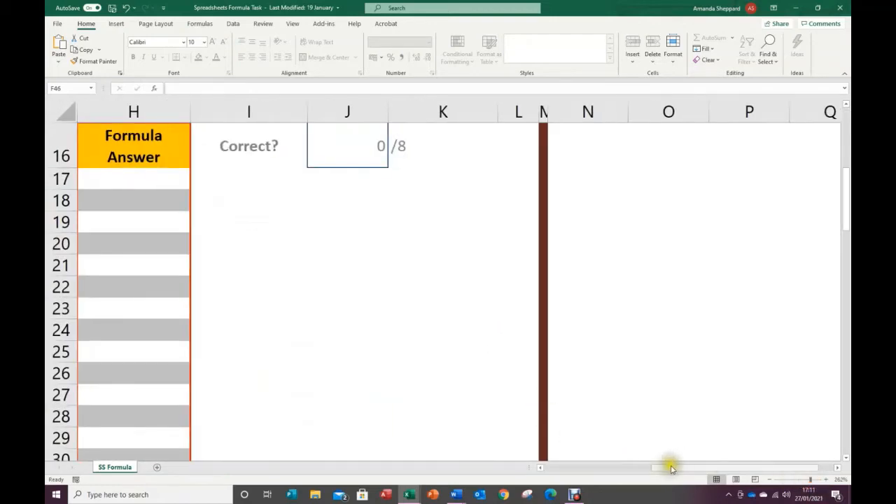
{"action": "left_click_drag", "start_coordinate": [670, 466], "coordinate": [565, 468]}
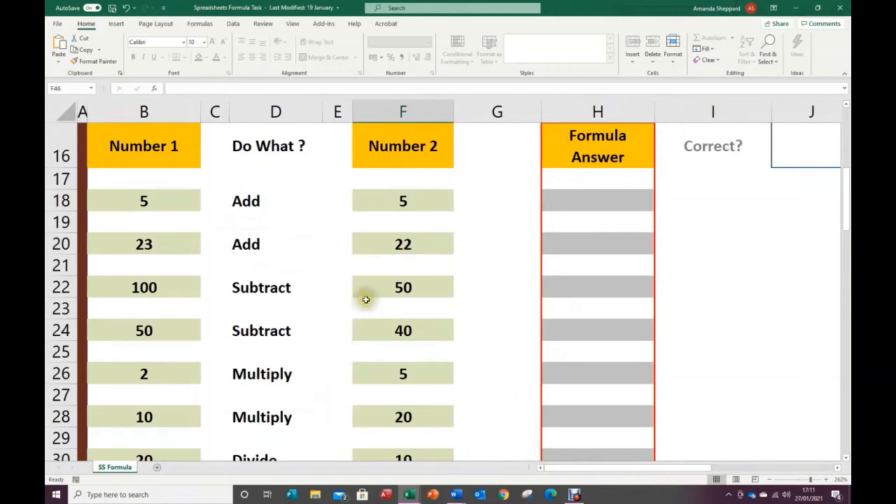
{"action": "scroll", "coordinate": [366, 296], "scroll_direction": "up", "scroll_amount": 5}
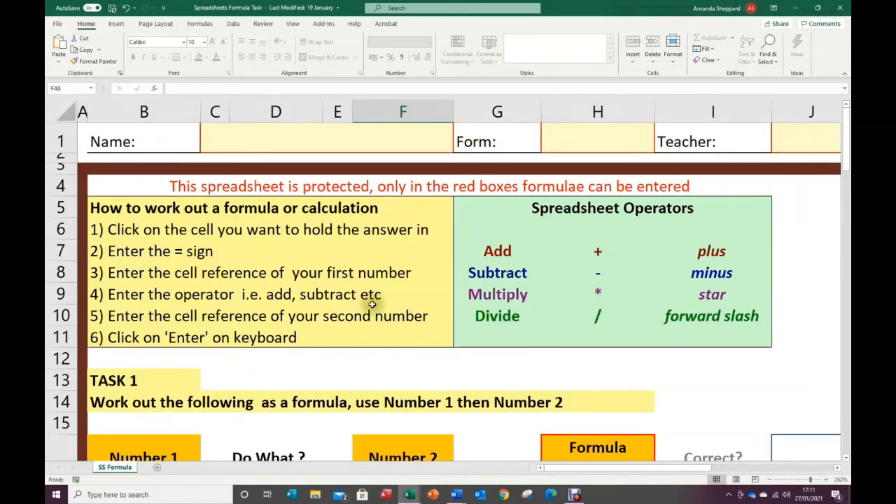
{"action": "scroll", "coordinate": [368, 308], "scroll_direction": "down", "scroll_amount": 3}
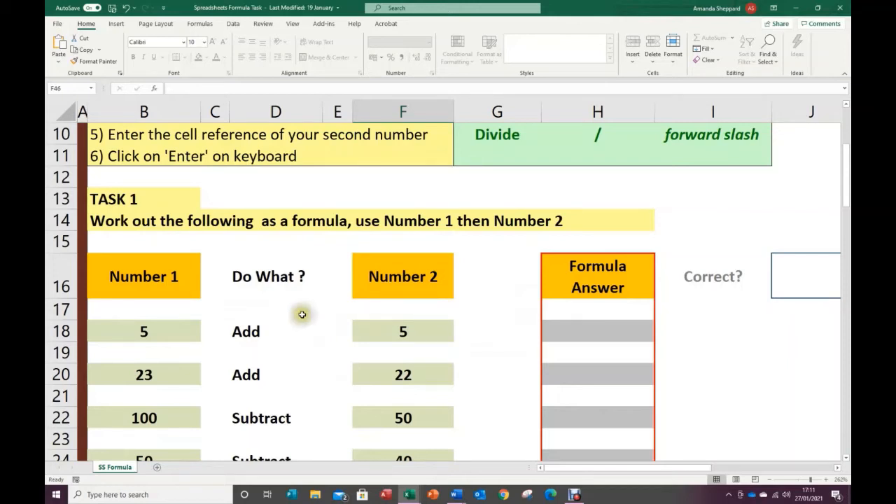
{"action": "scroll", "coordinate": [294, 321], "scroll_direction": "down", "scroll_amount": 1}
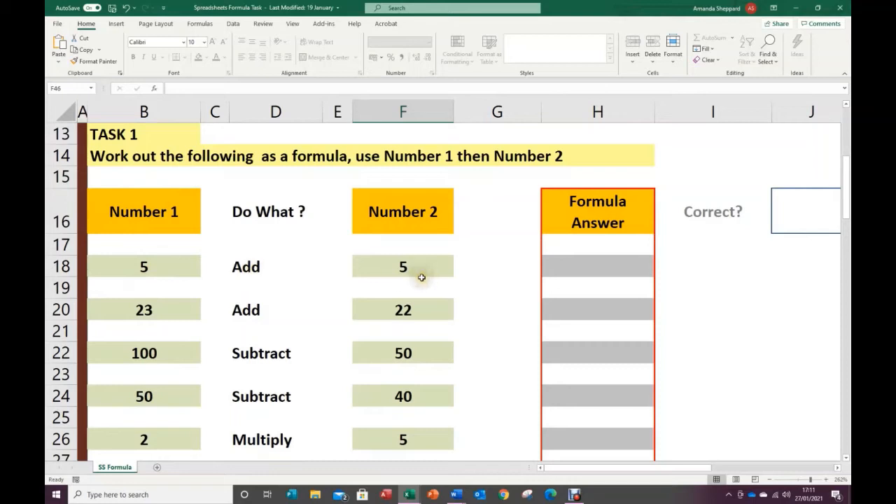
Add Number 1 and Number 2 of the first Task 1 question in cell H18 with the formula =B18+F18.
{"action": "left_click", "coordinate": [561, 271]}
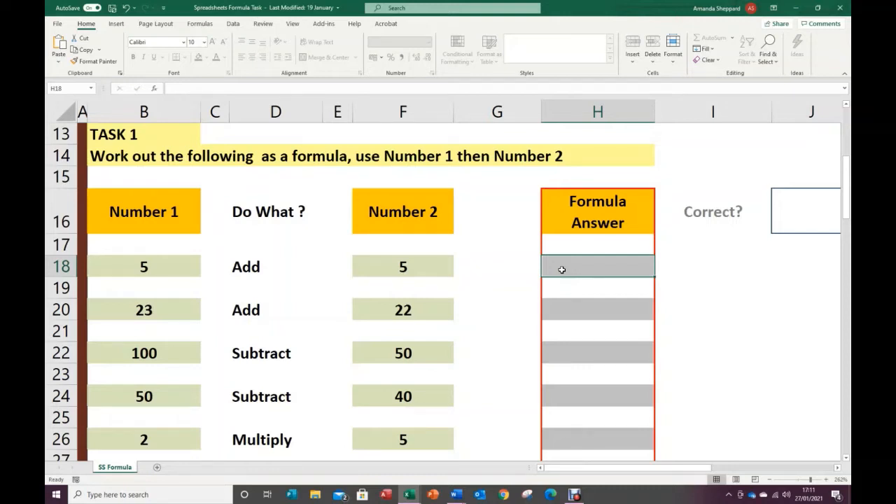
{"action": "type", "text": "="}
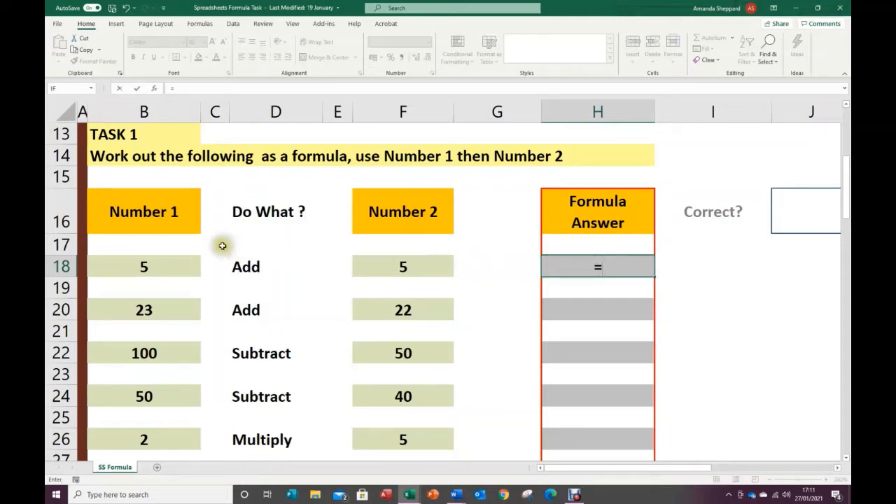
{"action": "left_click", "coordinate": [150, 268]}
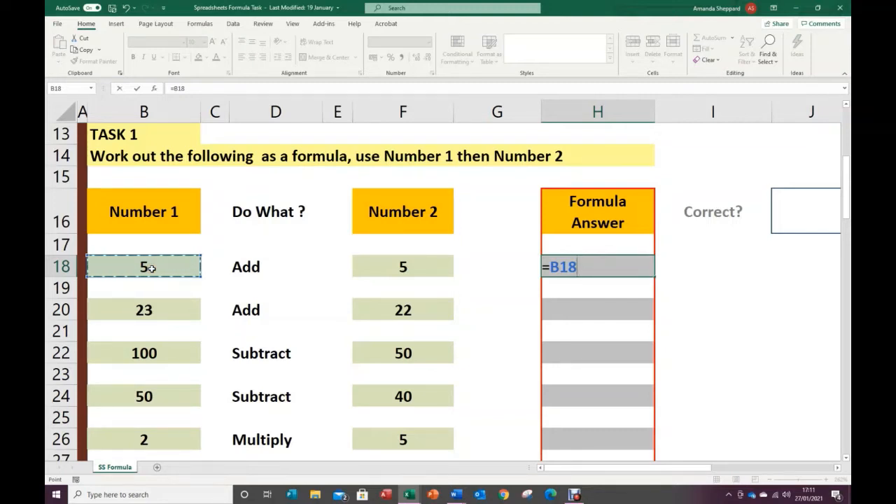
{"action": "type", "text": "+"}
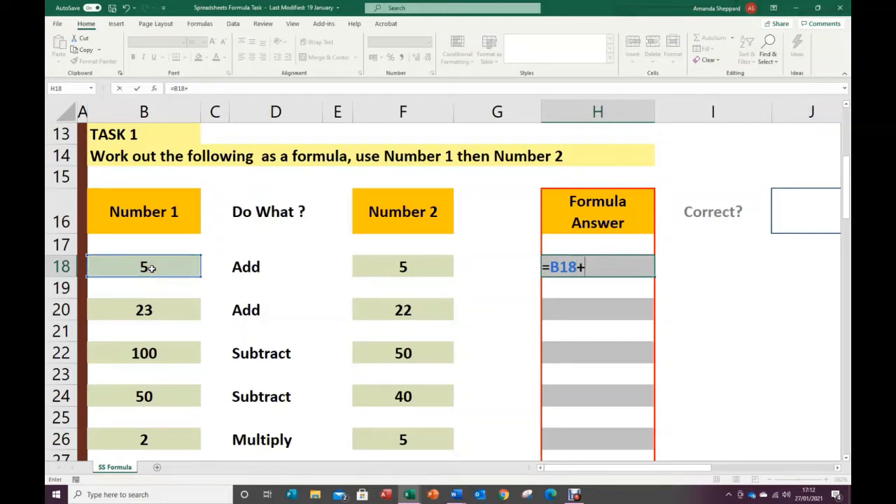
{"action": "left_click", "coordinate": [375, 268]}
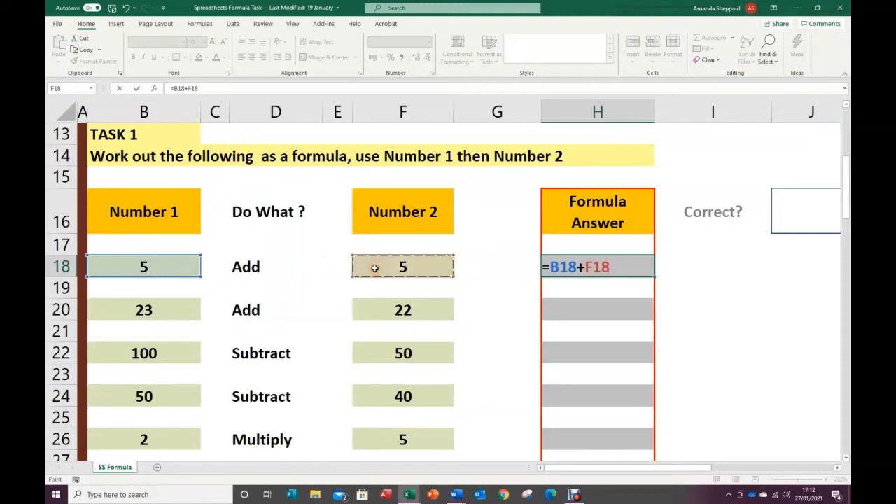
{"action": "key", "text": "Return"}
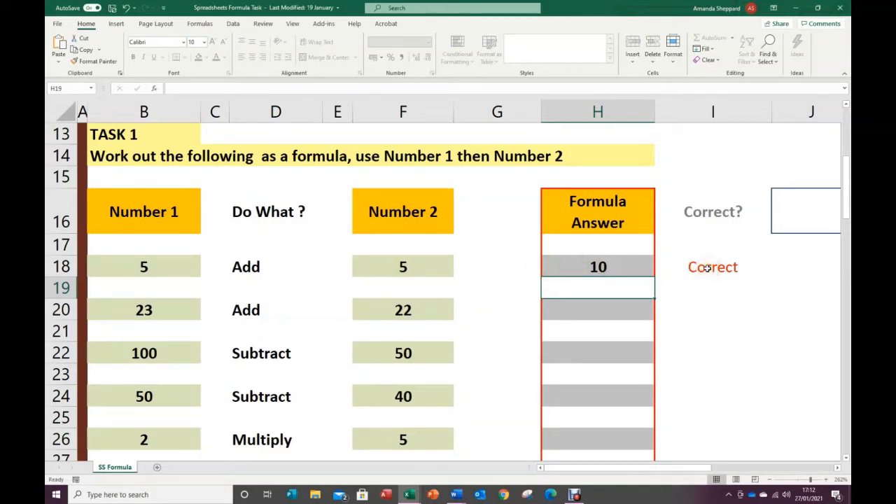
Add Number 1 and Number 2 of the second Task 1 question in cell H20 with the formula =B20+F20.
{"action": "left_click", "coordinate": [567, 310]}
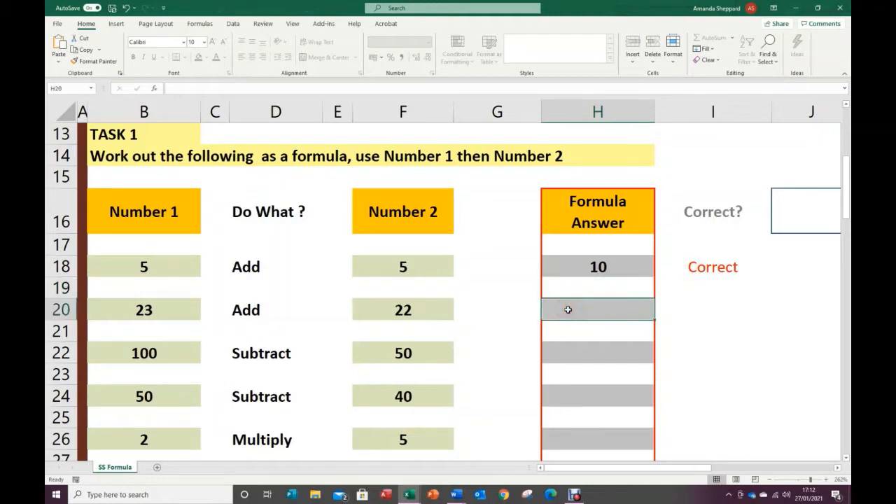
{"action": "type", "text": "="}
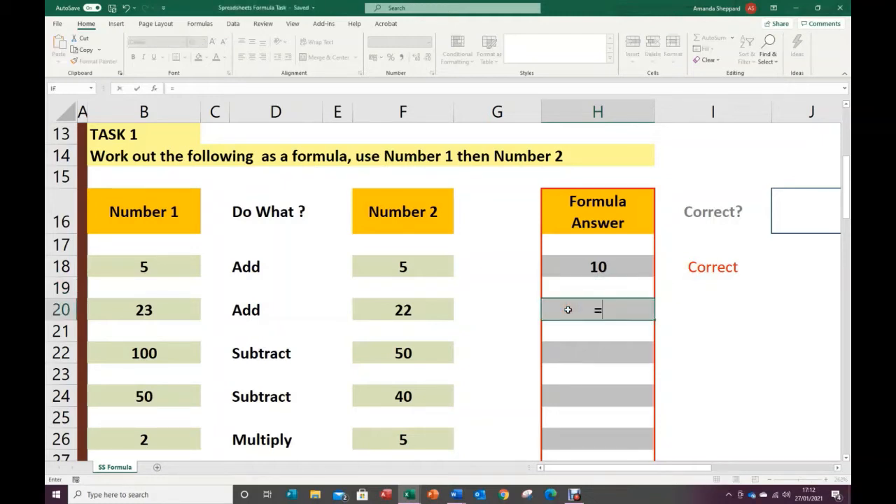
{"action": "left_click", "coordinate": [169, 307]}
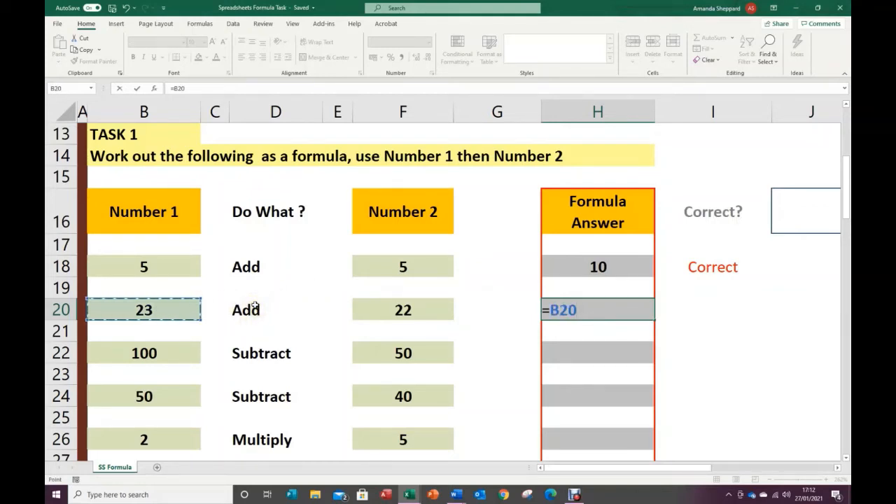
{"action": "type", "text": "+"}
{"action": "left_click", "coordinate": [378, 313]}
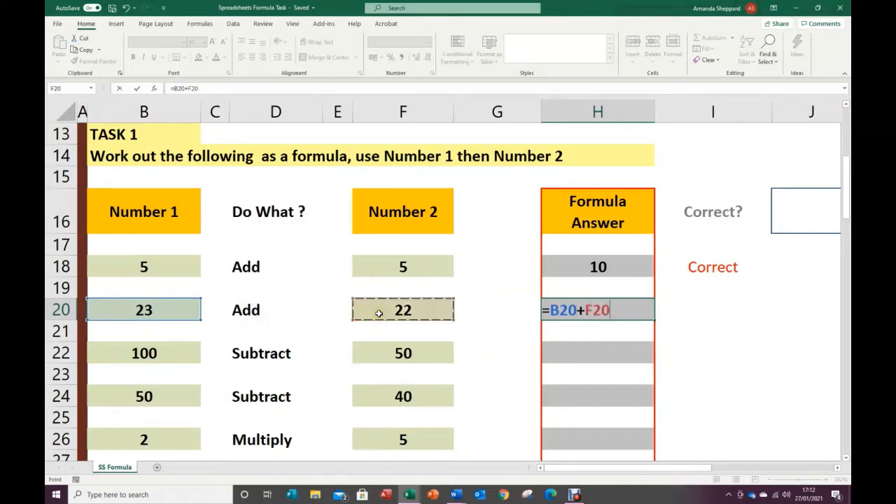
{"action": "key", "text": "Return"}
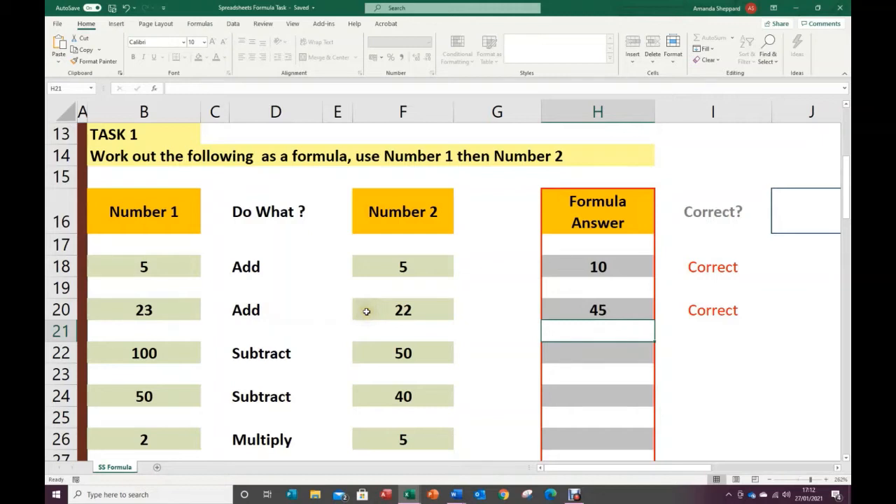
Enter the formula =B26+F26 in answer cell H26 of the first Multiply question in Task 1.
{"action": "scroll", "coordinate": [368, 314], "scroll_direction": "down", "scroll_amount": 2}
{"action": "scroll", "coordinate": [366, 312], "scroll_direction": "down", "scroll_amount": 1}
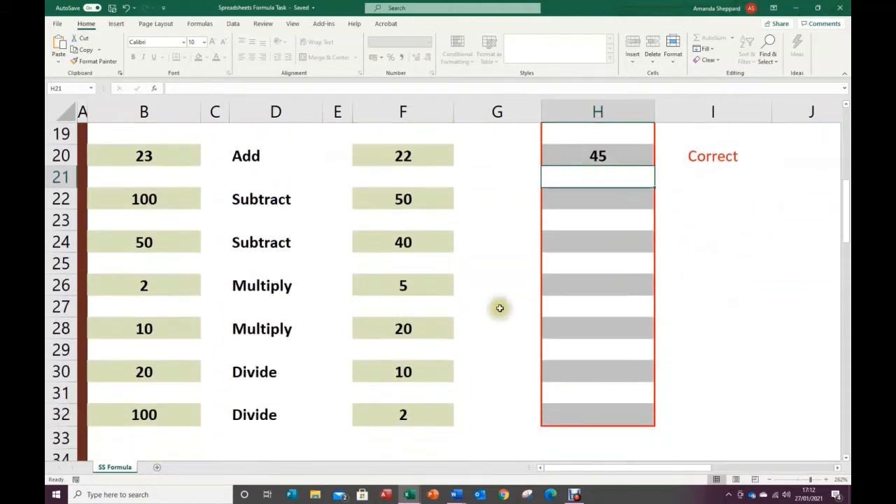
{"action": "left_click", "coordinate": [569, 288]}
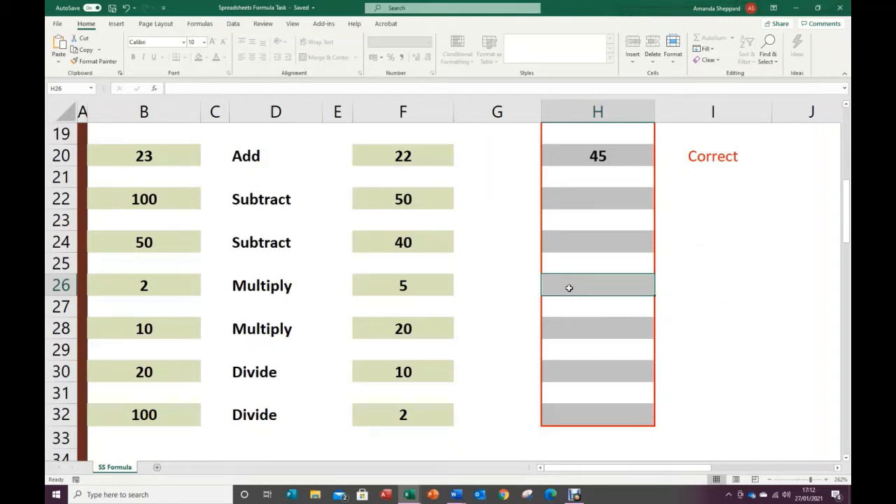
{"action": "type", "text": "="}
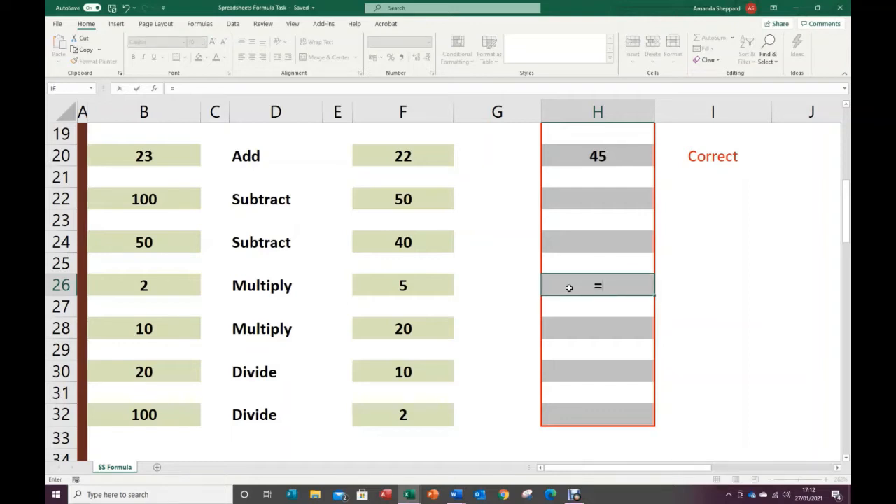
{"action": "left_click", "coordinate": [143, 287]}
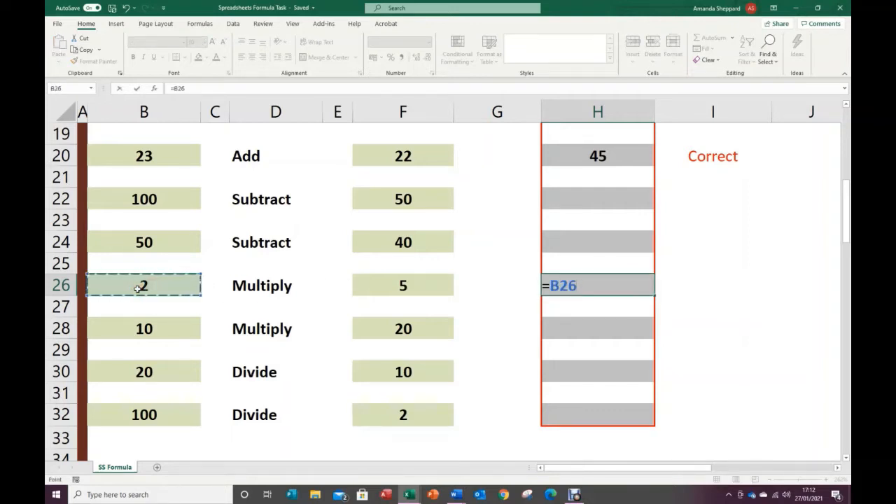
{"action": "type", "text": "+"}
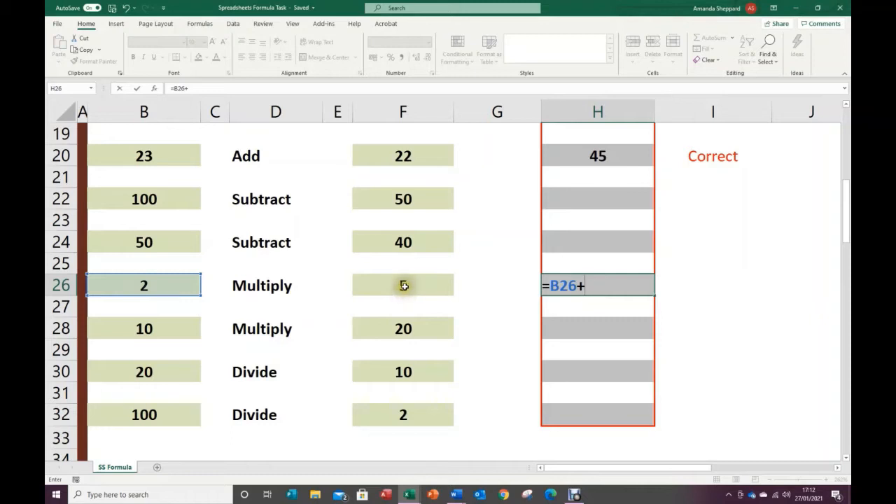
{"action": "left_click", "coordinate": [404, 285]}
{"action": "key", "text": "Return"}
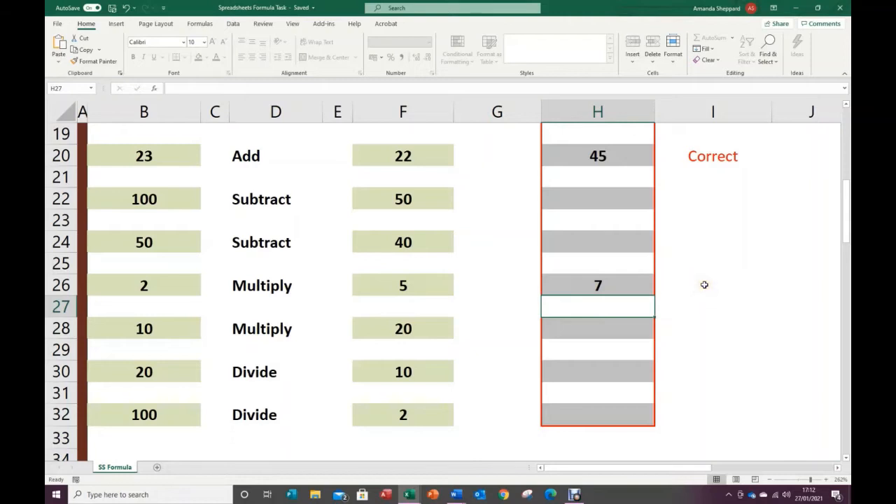
Replace the plus sign in the formula of cell H26 with the multiplication symbol to make it =B26*F26.
{"action": "left_click", "coordinate": [612, 286]}
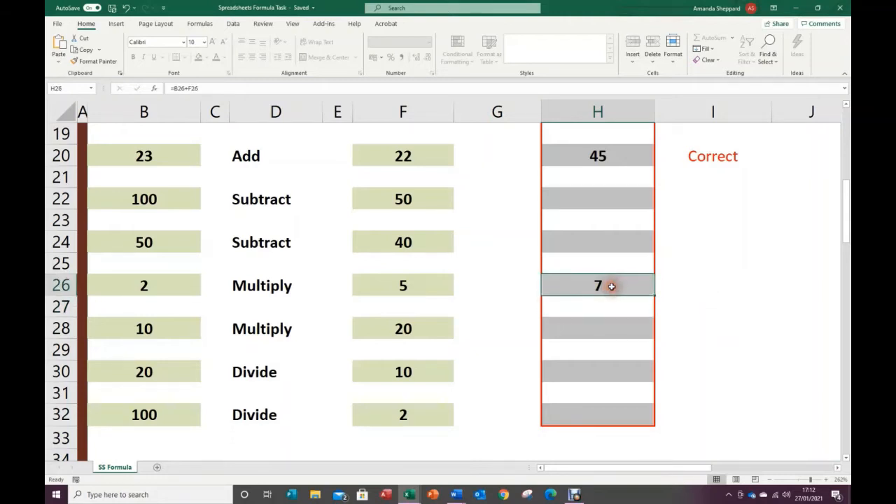
{"action": "left_click", "coordinate": [188, 89]}
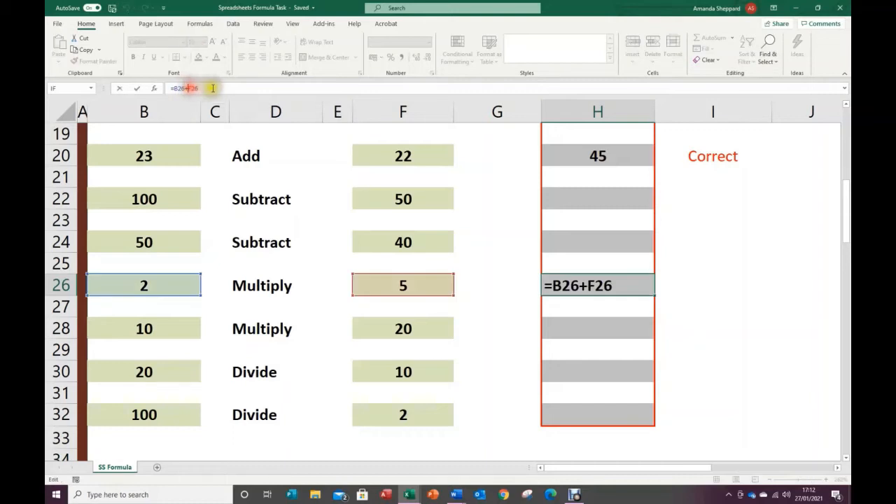
{"action": "key", "text": "BackSpace"}
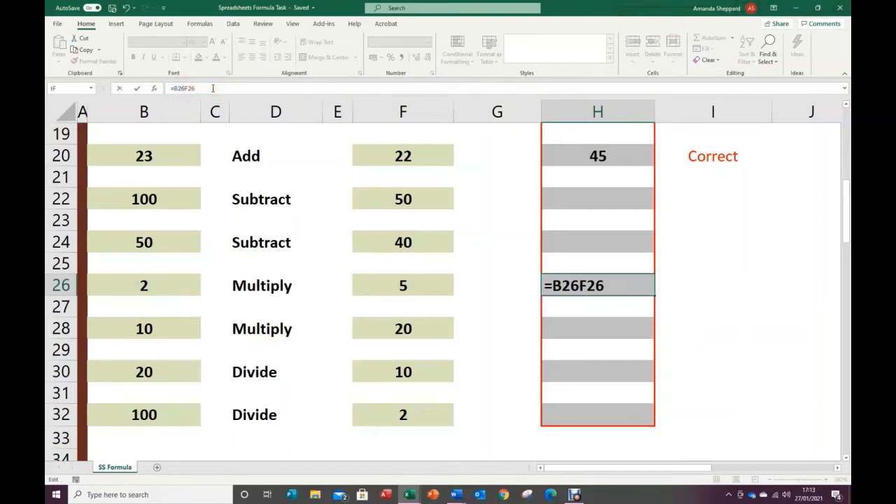
{"action": "type", "text": "*"}
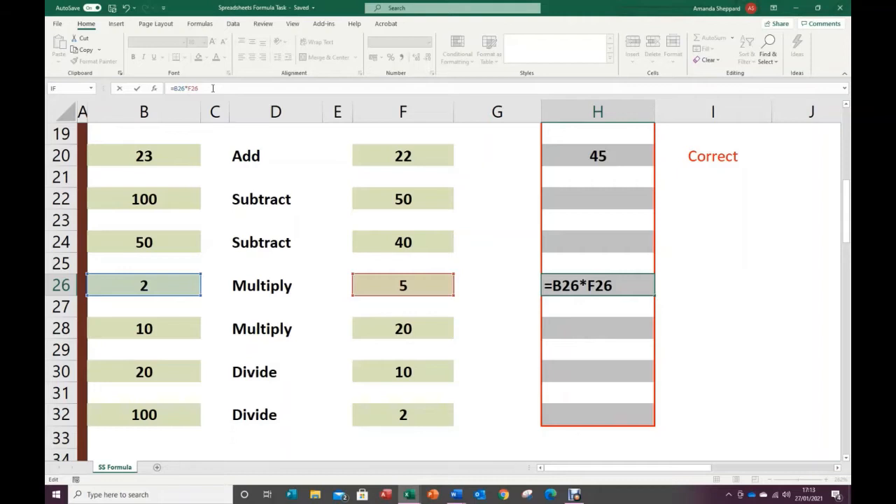
{"action": "key", "text": "Return"}
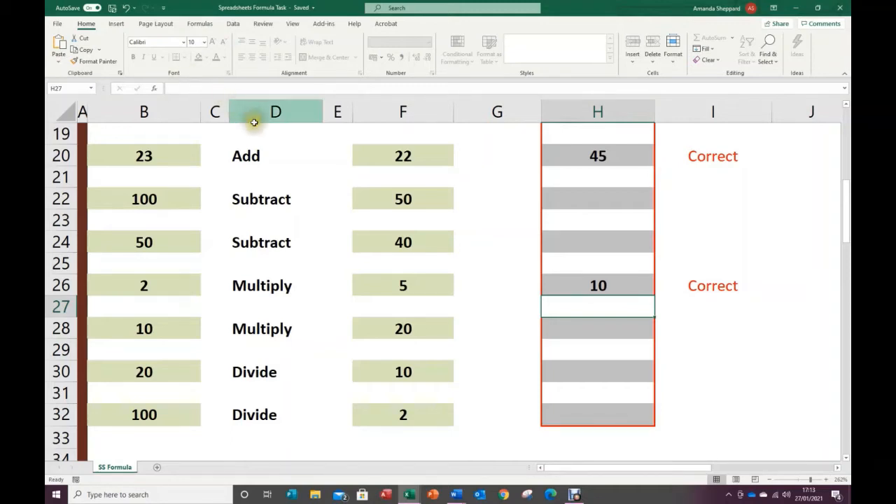
Enter the numbers 5, 3 and 2 for Task 2 question 1 in cells F46, G46 and H46.
{"action": "scroll", "coordinate": [260, 177], "scroll_direction": "down", "scroll_amount": 6}
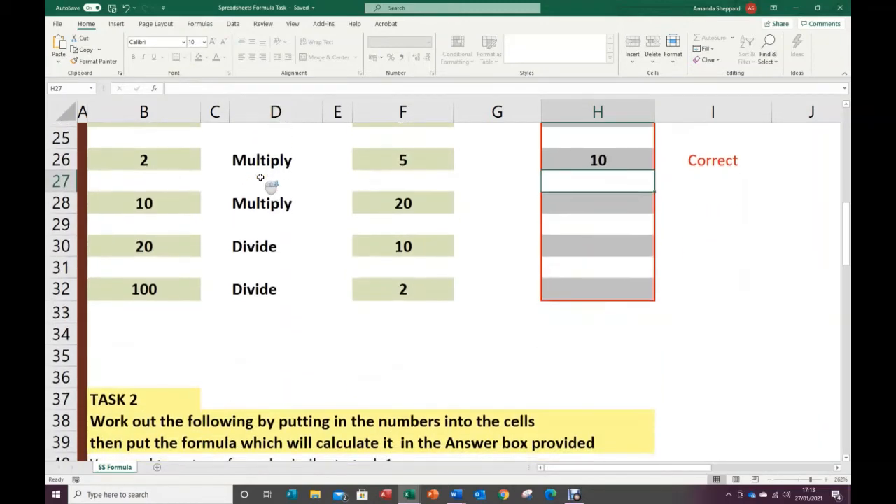
{"action": "scroll", "coordinate": [261, 178], "scroll_direction": "down", "scroll_amount": 1}
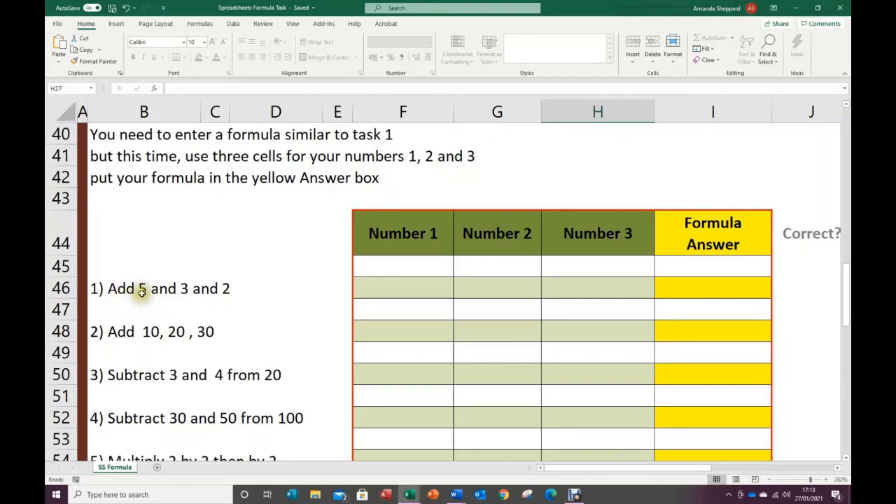
{"action": "left_click", "coordinate": [397, 292]}
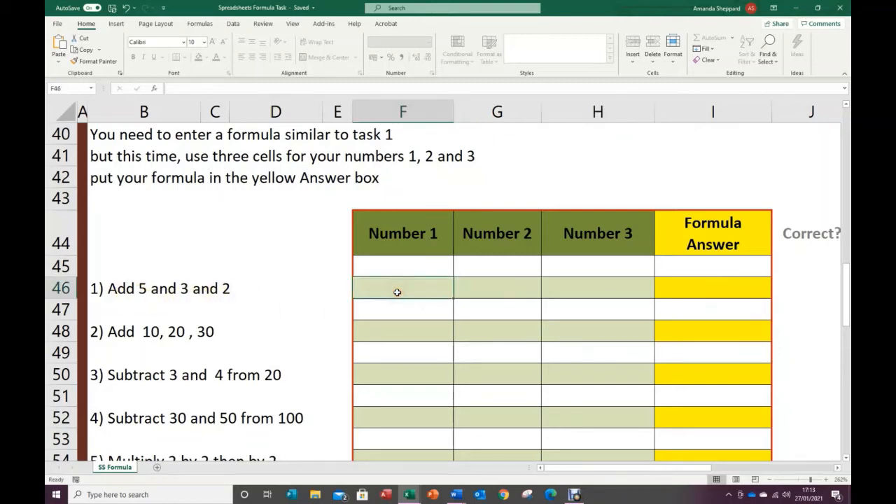
{"action": "type", "text": "5"}
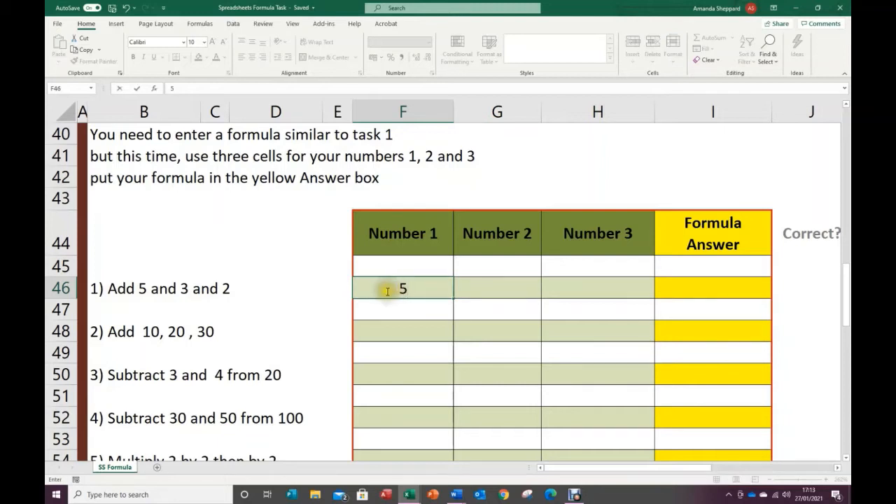
{"action": "left_click", "coordinate": [501, 291]}
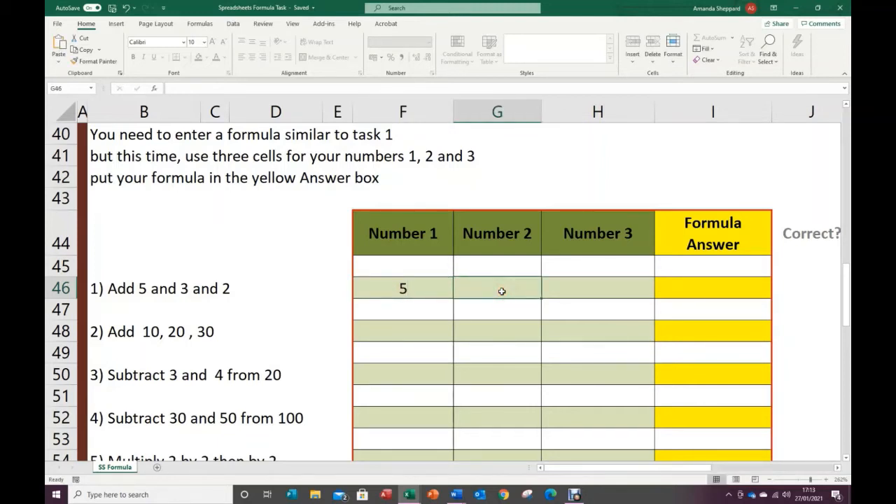
{"action": "type", "text": "3"}
{"action": "left_click", "coordinate": [609, 290]}
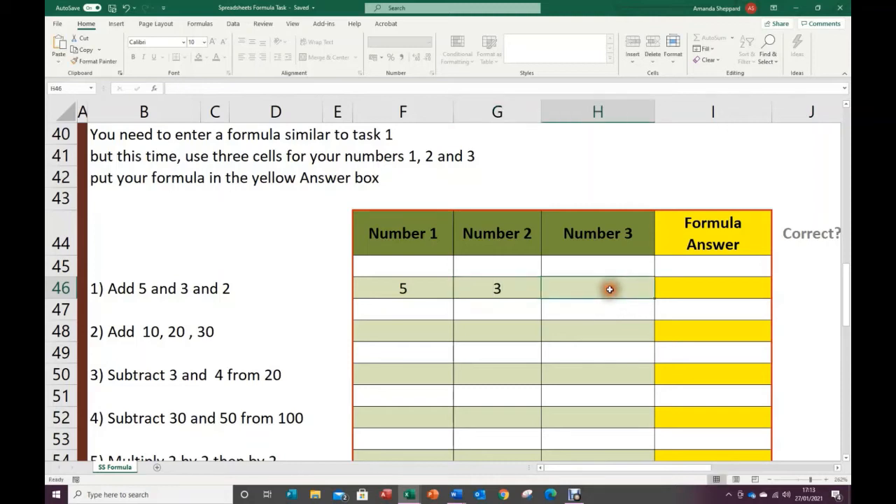
{"action": "type", "text": "2"}
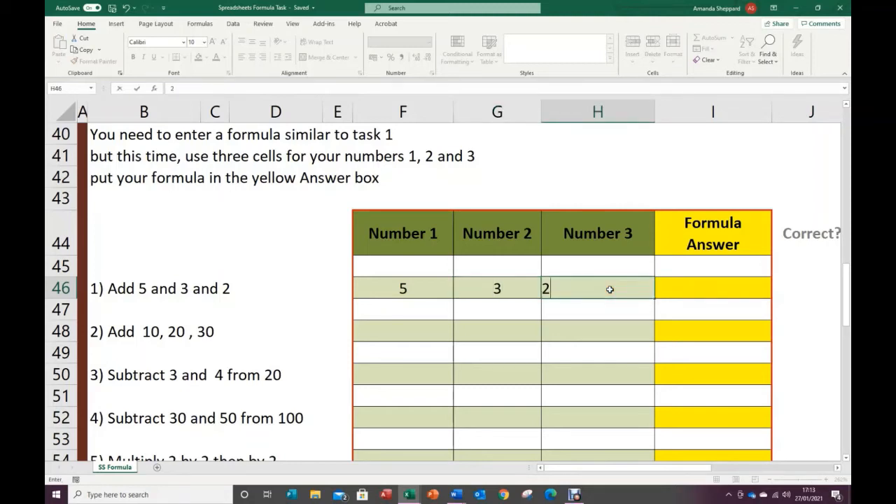
Add the three numbers of Task 2 question 1 in answer cell I46 with the formula =F46+G46+H46.
{"action": "left_click", "coordinate": [702, 288]}
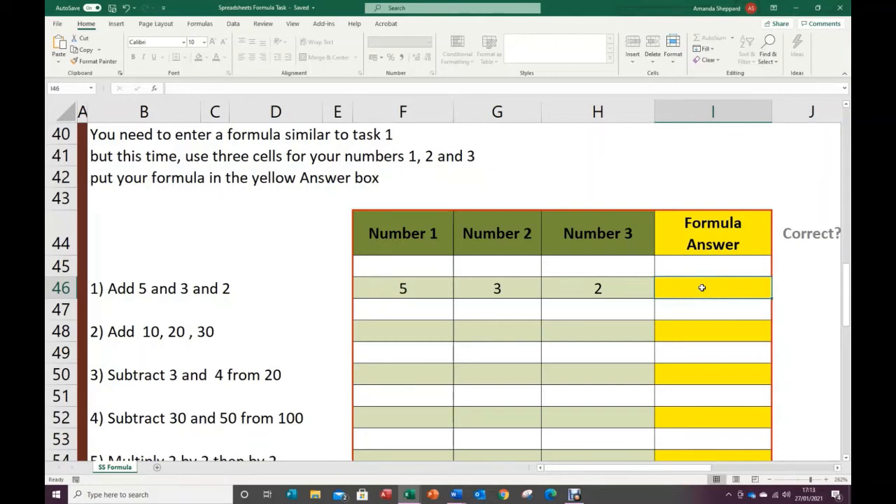
{"action": "type", "text": "="}
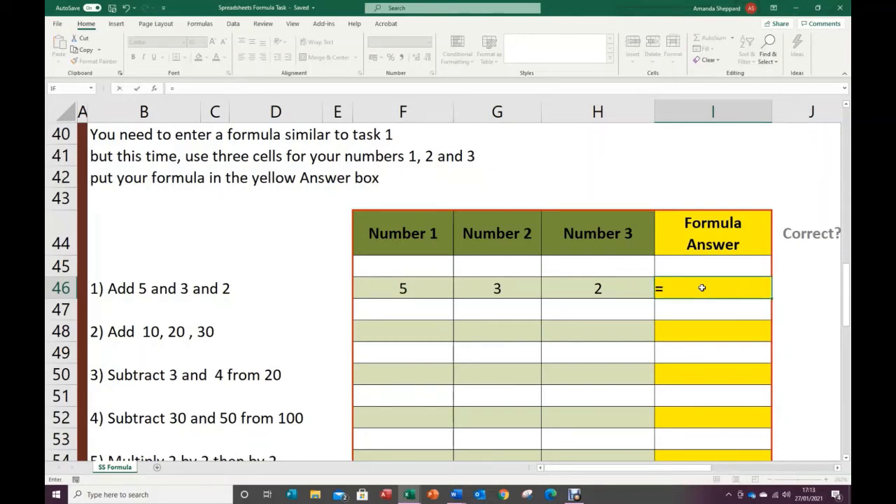
{"action": "left_click", "coordinate": [401, 290]}
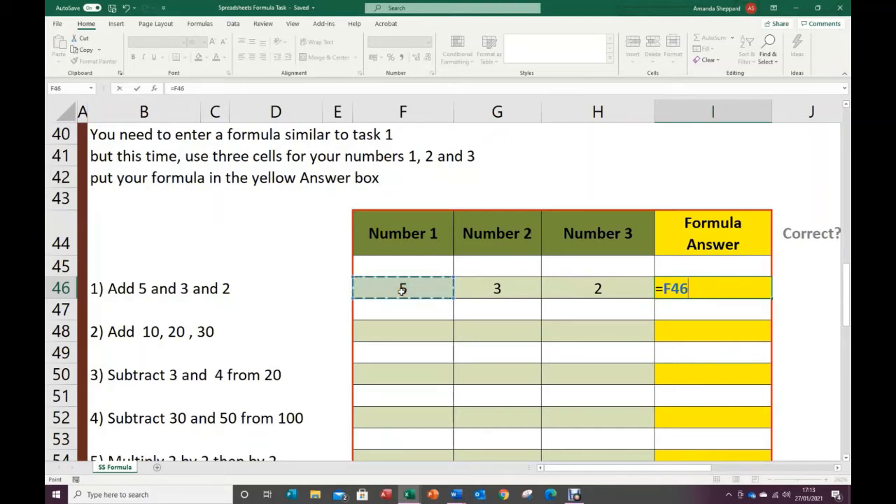
{"action": "type", "text": "+"}
{"action": "left_click", "coordinate": [491, 292]}
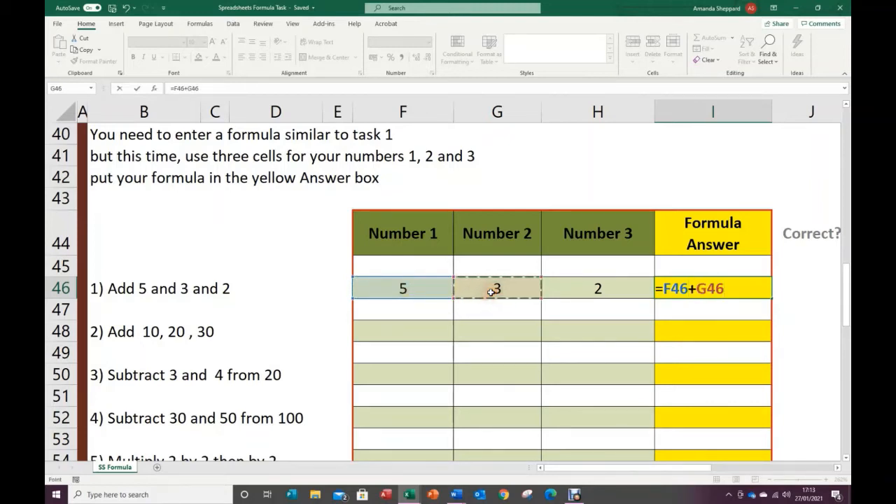
{"action": "type", "text": "+"}
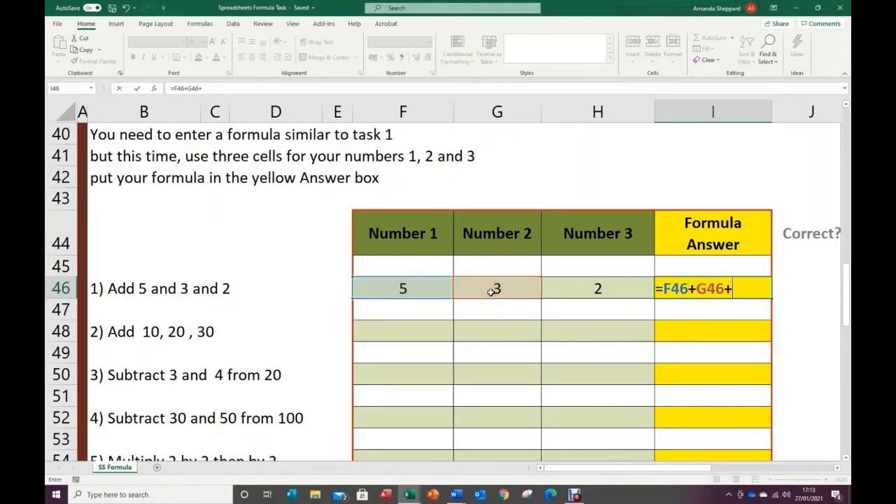
{"action": "left_click", "coordinate": [586, 289]}
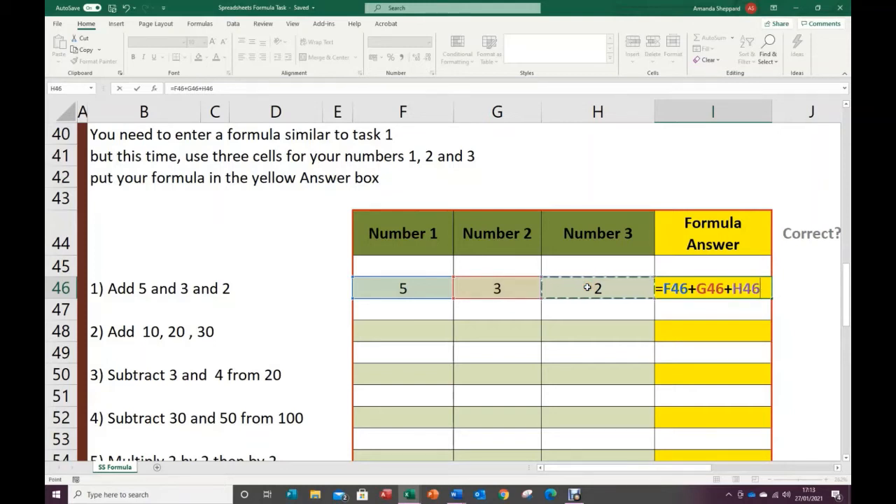
{"action": "key", "text": "Return"}
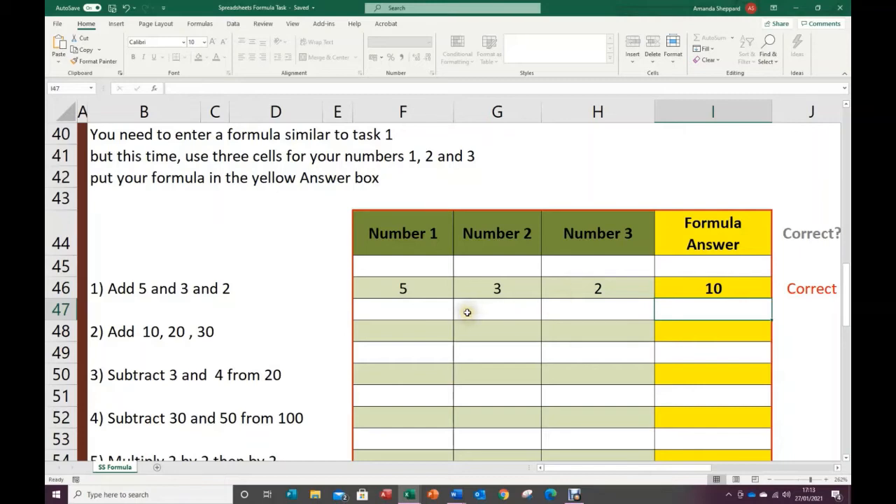
Enter the numbers 100, 50 and 30 for Task 2 question 4 in cells F52, G52 and H52.
{"action": "scroll", "coordinate": [467, 312], "scroll_direction": "down", "scroll_amount": 2}
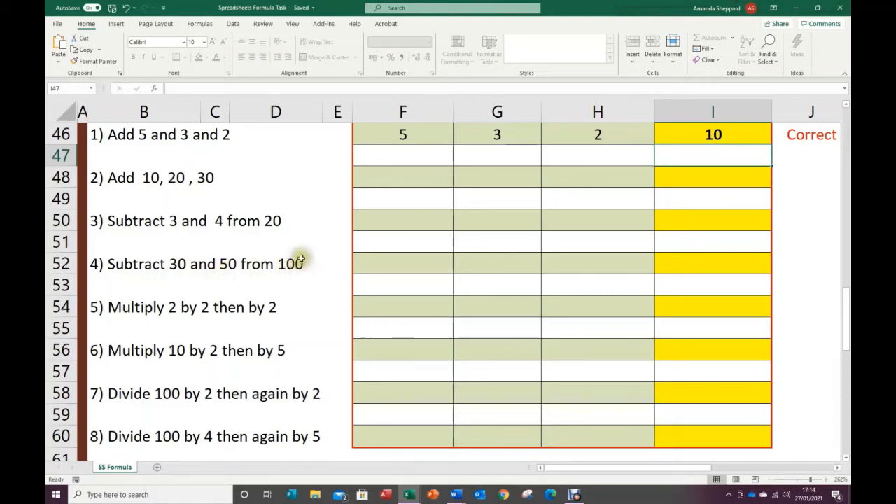
{"action": "left_click", "coordinate": [386, 264]}
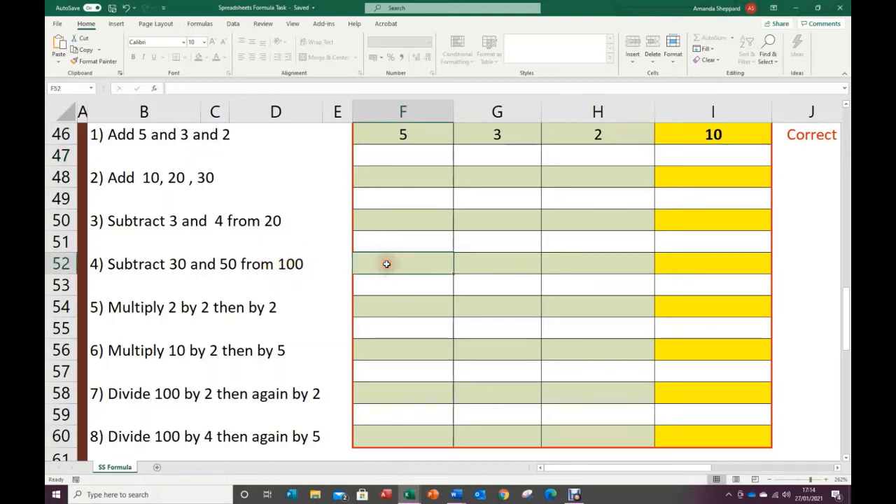
{"action": "type", "text": "100"}
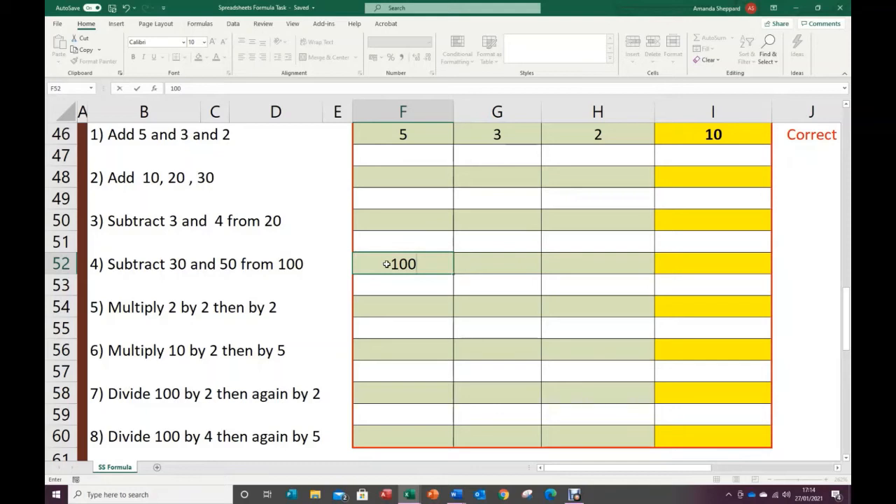
{"action": "left_click", "coordinate": [487, 262]}
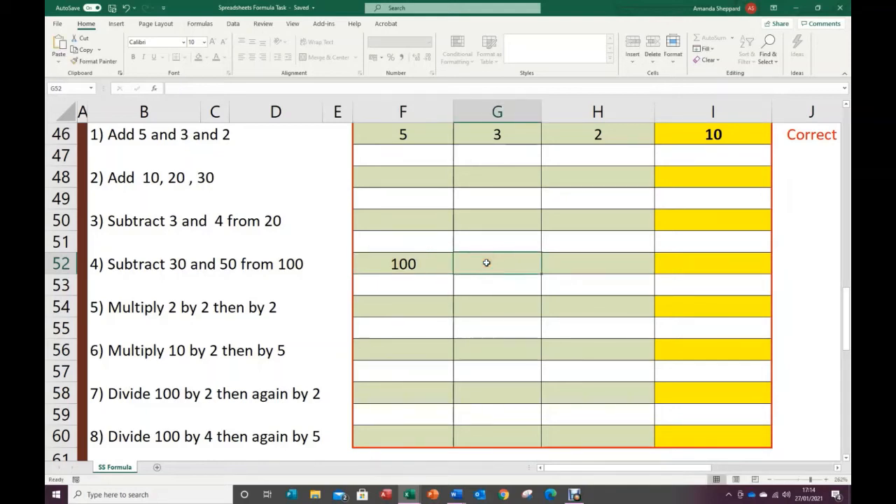
{"action": "type", "text": "50"}
{"action": "key", "text": "Tab"}
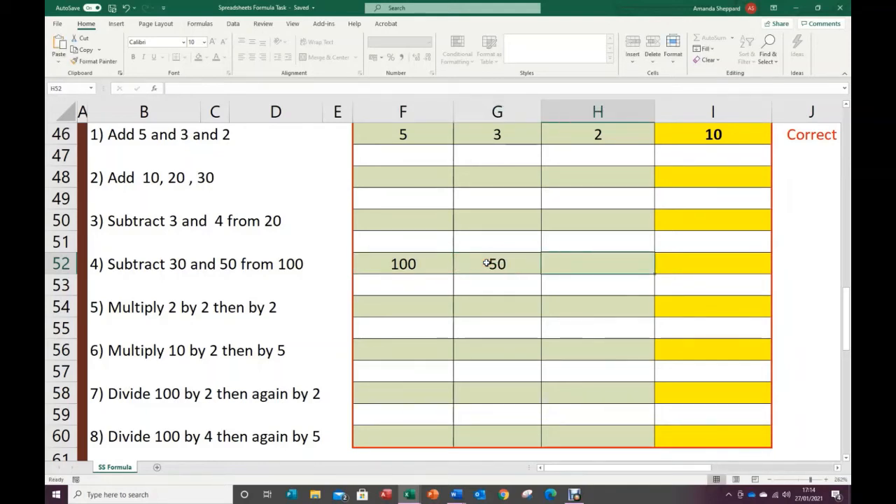
{"action": "type", "text": "30"}
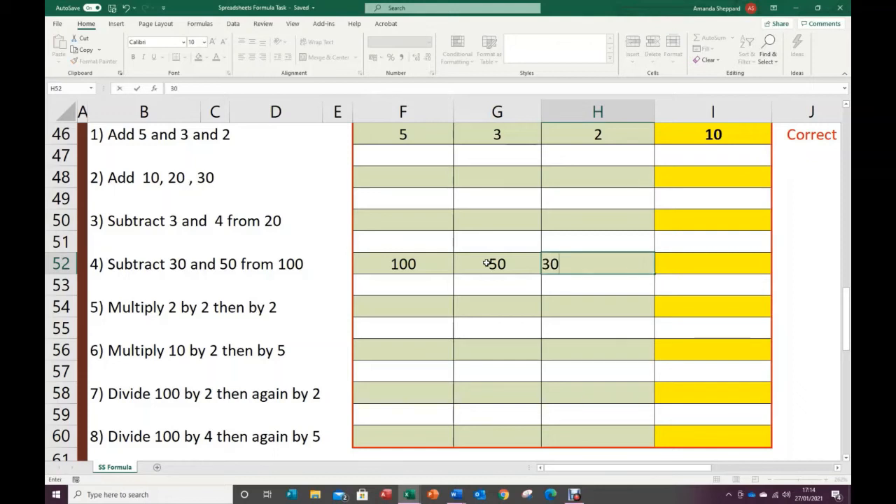
Subtract Number 2 and Number 3 from Number 1 of Task 2 question 4 in cell I52 with the formula =F52-G52-H52.
{"action": "left_click", "coordinate": [664, 262]}
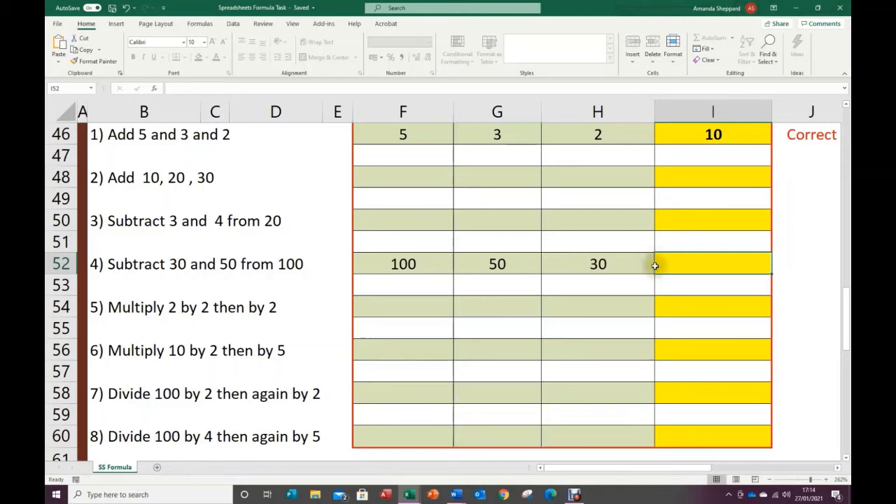
{"action": "type", "text": "="}
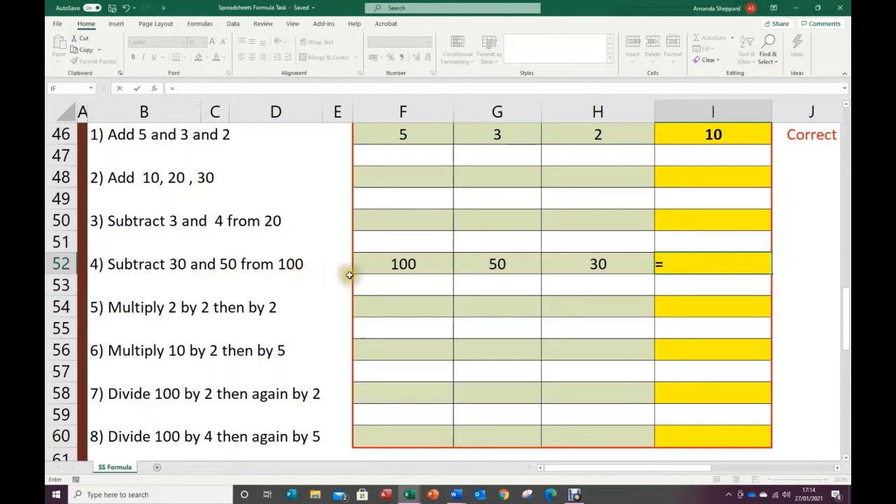
{"action": "left_click", "coordinate": [402, 265]}
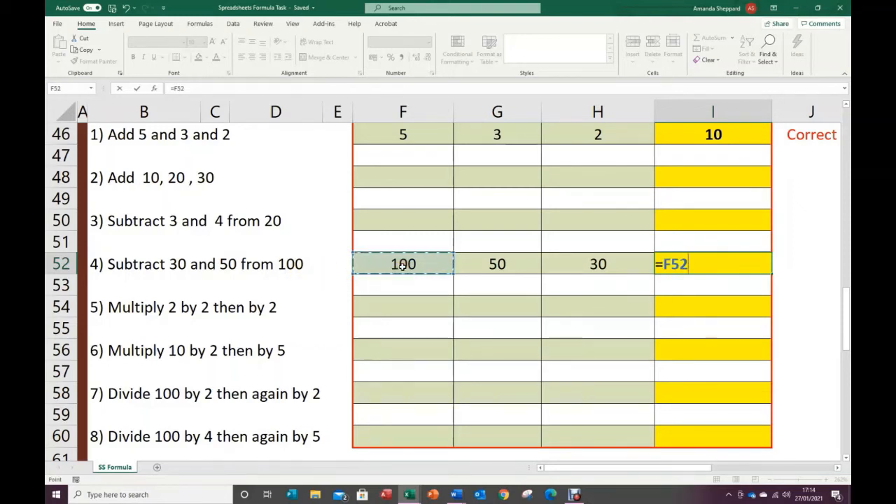
{"action": "type", "text": "-"}
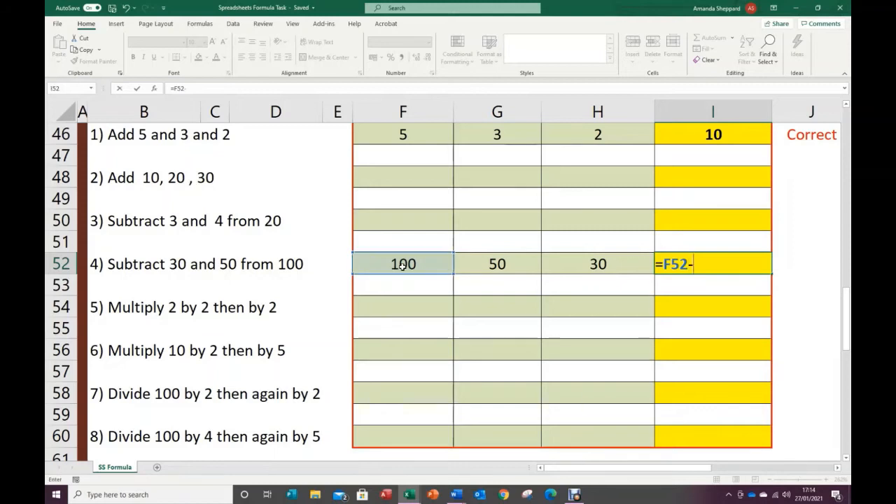
{"action": "left_click", "coordinate": [488, 265]}
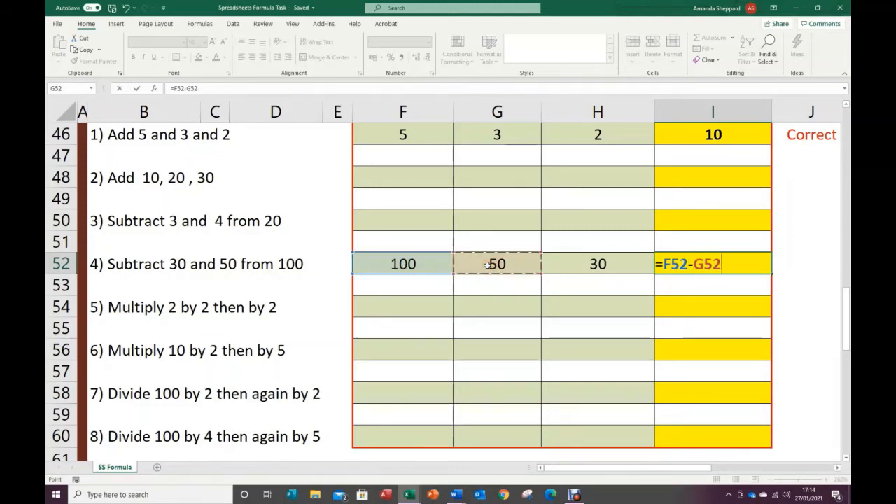
{"action": "type", "text": "-"}
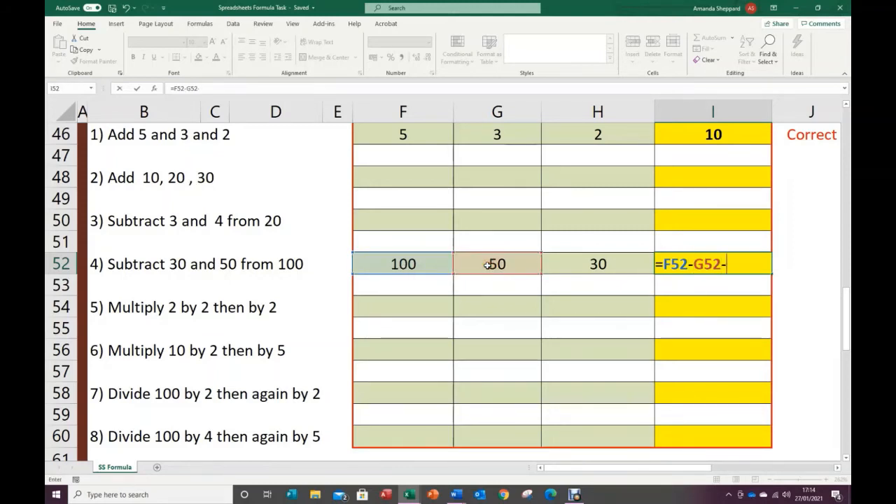
{"action": "left_click", "coordinate": [577, 266]}
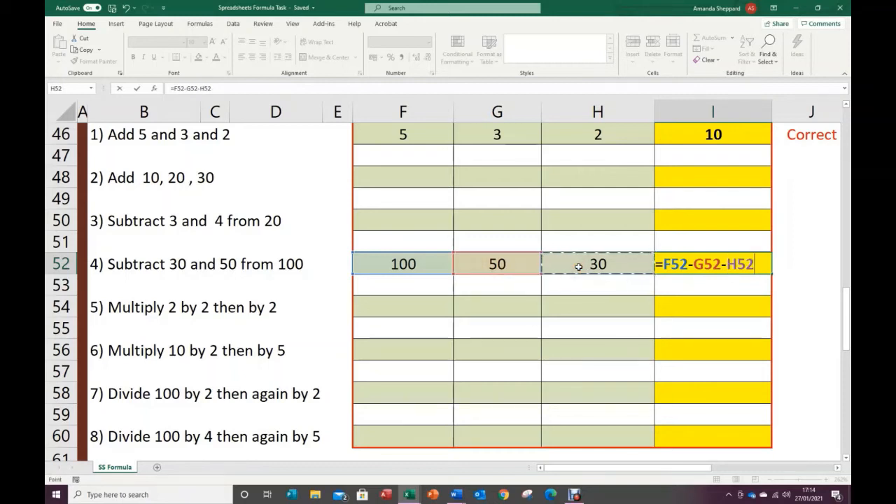
{"action": "key", "text": "Return"}
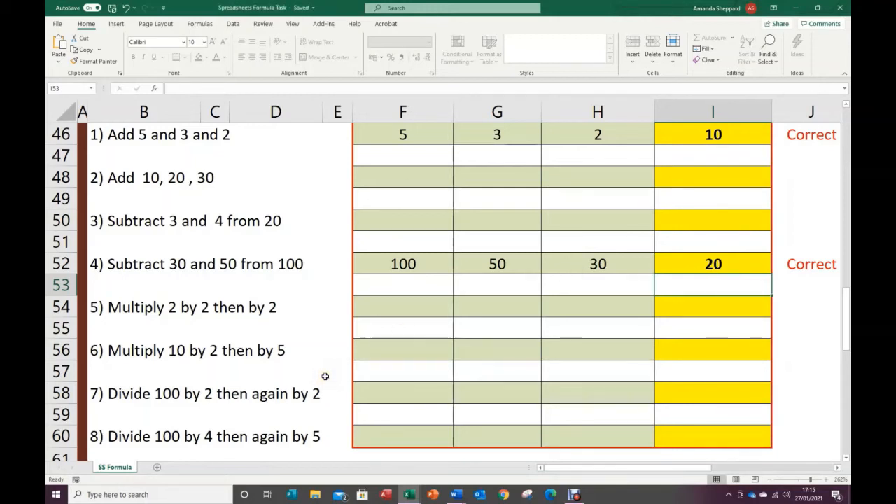
{"action": "scroll", "coordinate": [320, 373], "scroll_direction": "down", "scroll_amount": 2}
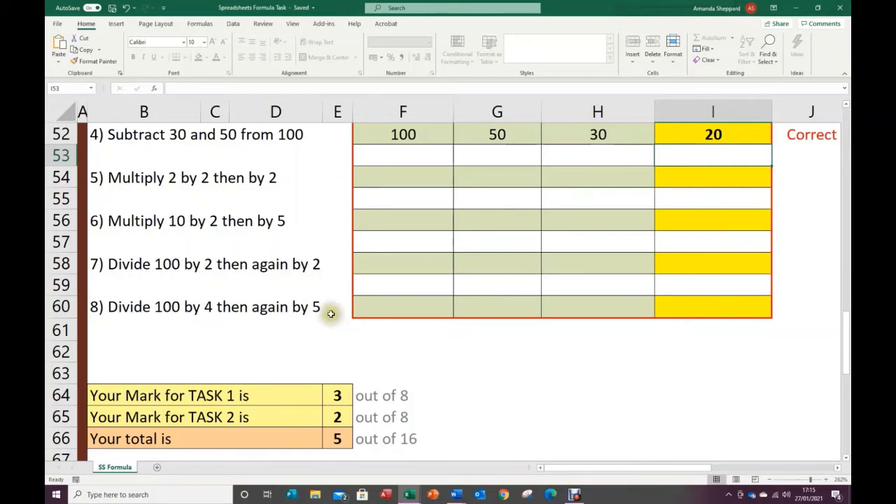
{"action": "scroll", "coordinate": [331, 313], "scroll_direction": "up", "scroll_amount": 12}
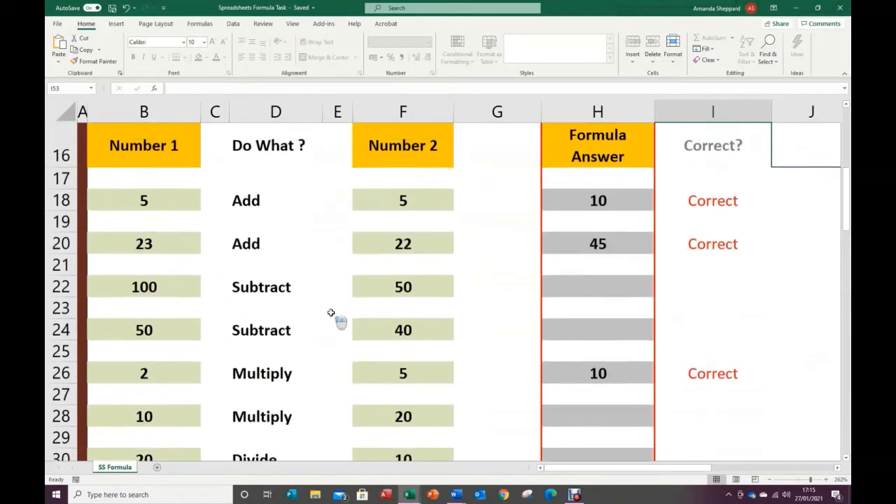
{"action": "scroll", "coordinate": [330, 308], "scroll_direction": "down", "scroll_amount": 2}
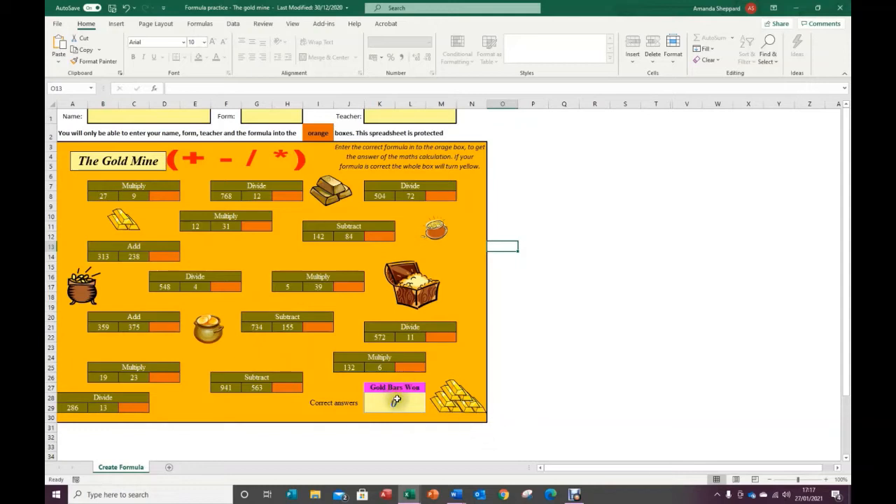
Multiply 27 by 9 in orange cell D8 of The Gold Mine sheet with the formula =B8*C8.
{"action": "left_click", "coordinate": [159, 198]}
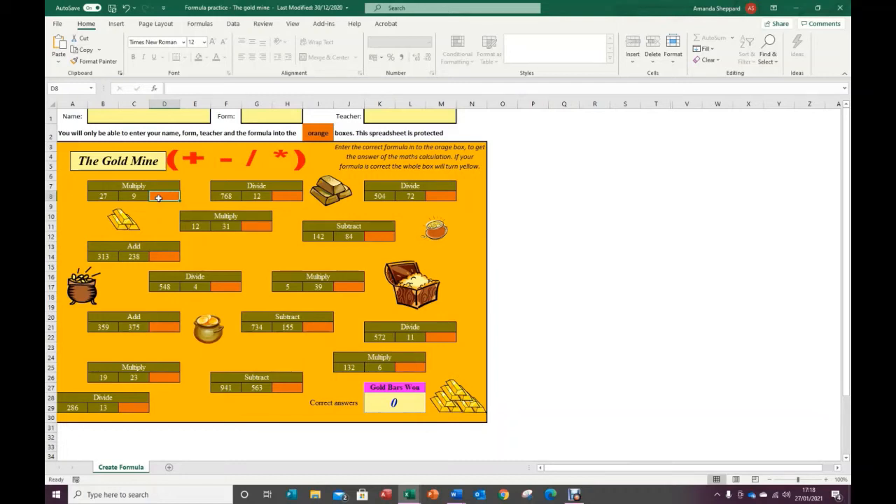
{"action": "type", "text": "="}
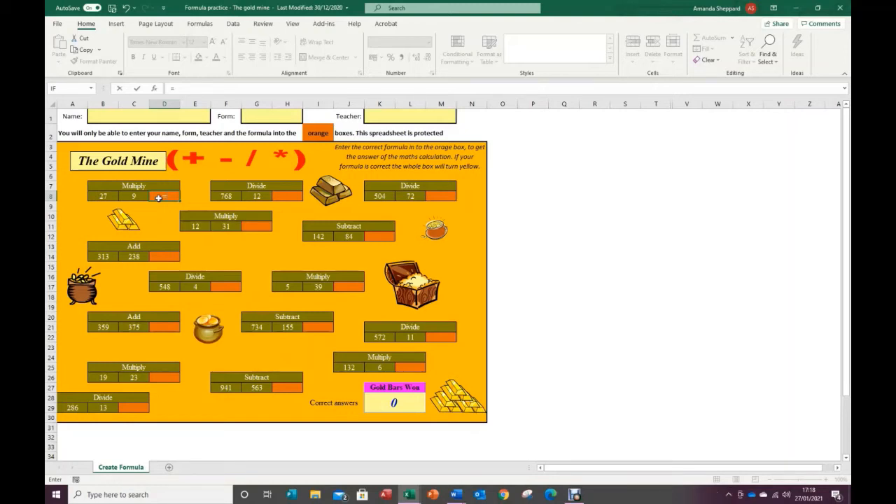
{"action": "left_click", "coordinate": [105, 197]}
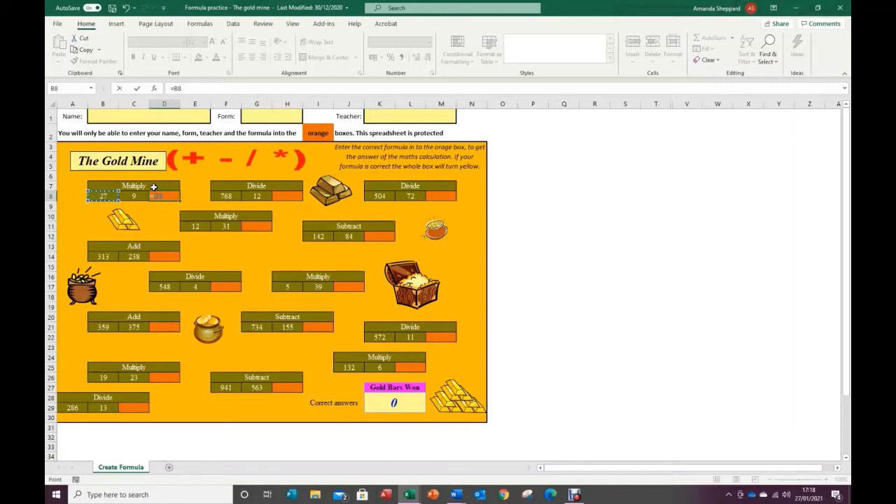
{"action": "type", "text": "*"}
{"action": "left_click", "coordinate": [135, 197]}
{"action": "key", "text": "Return"}
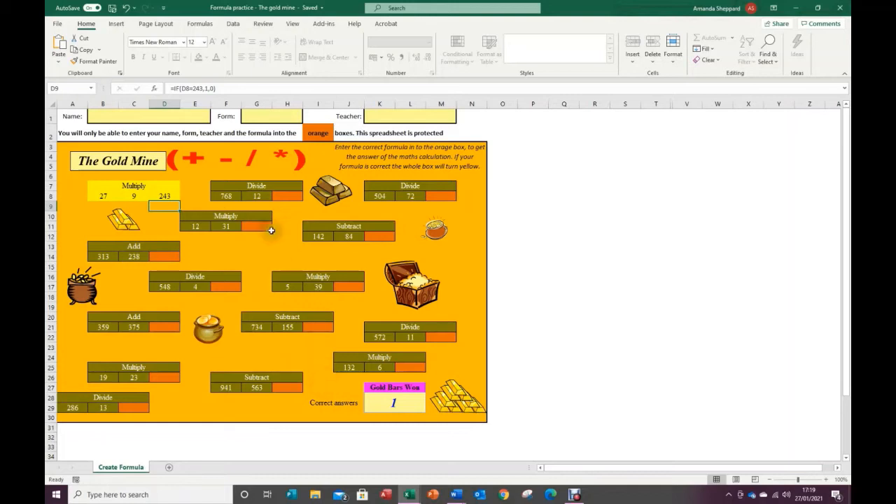
Divide 768 by 12 in orange cell H8 of The Gold Mine sheet with the formula =F8/G8.
{"action": "left_click", "coordinate": [288, 196]}
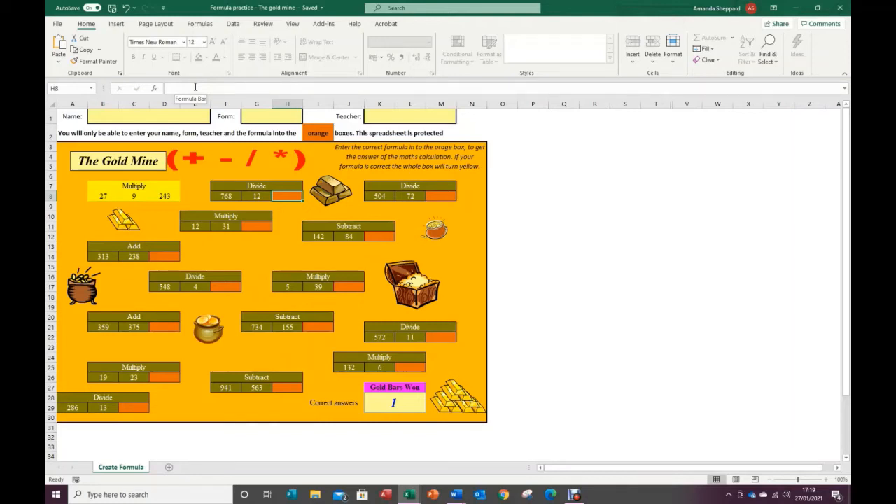
{"action": "type", "text": "="}
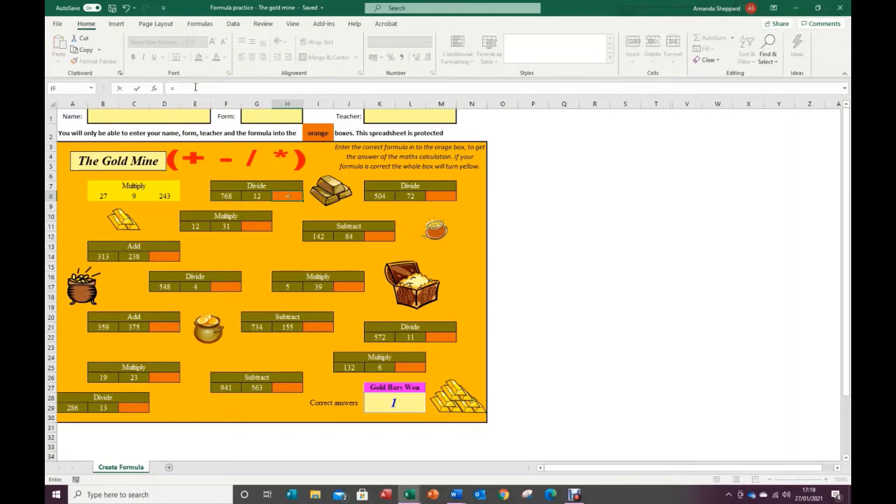
{"action": "left_click", "coordinate": [231, 197]}
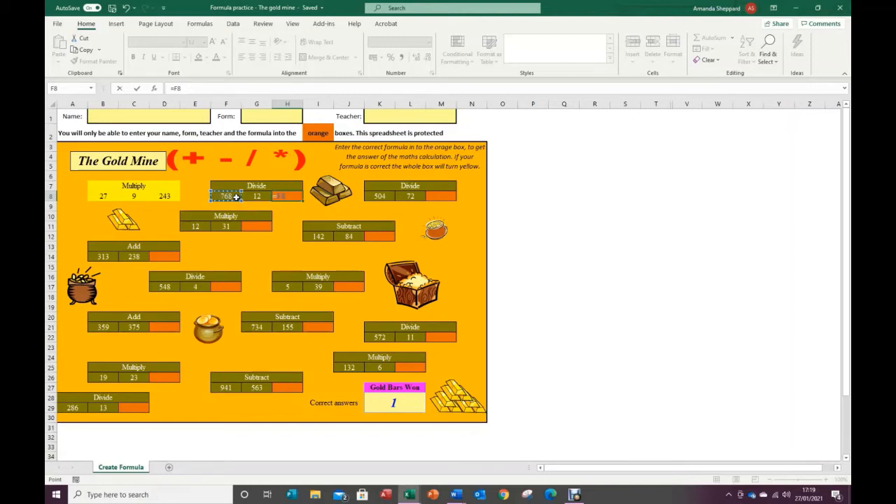
{"action": "type", "text": "/"}
{"action": "left_click", "coordinate": [256, 196]}
{"action": "key", "text": "Return"}
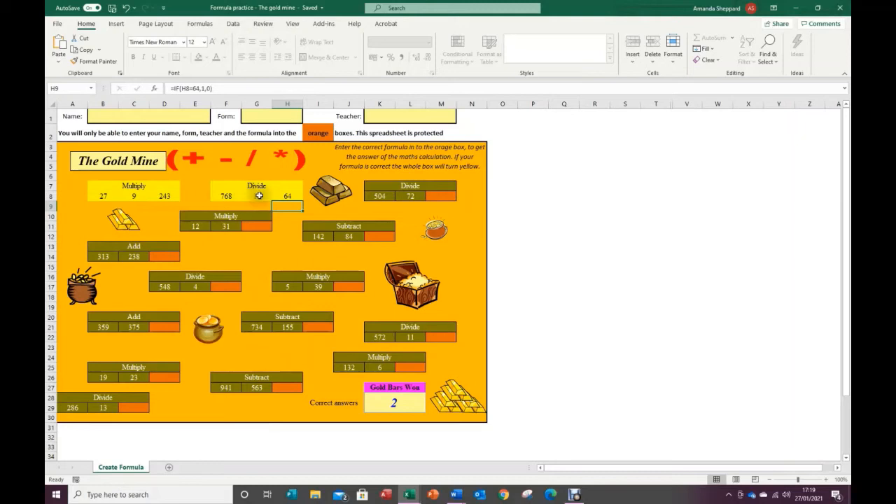
Change the operator in cell H8 from division to multiplication so the formula reads =F8*G8.
{"action": "left_click", "coordinate": [286, 196]}
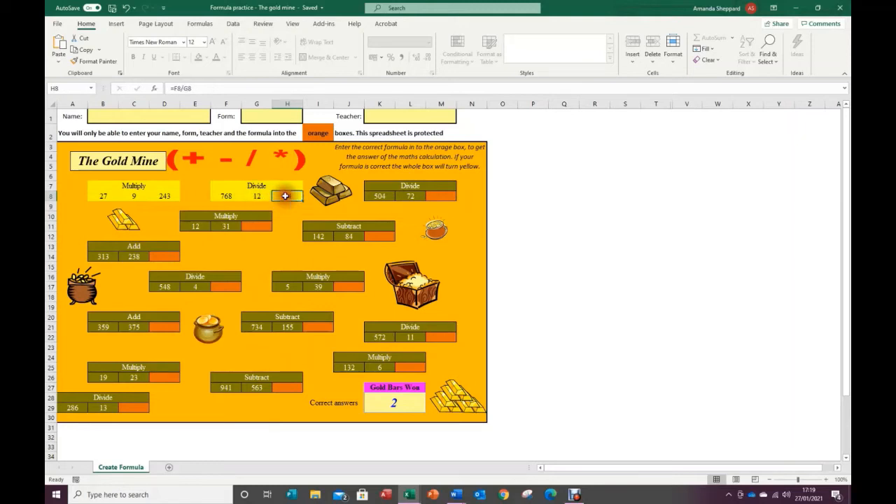
{"action": "left_click", "coordinate": [187, 89]}
{"action": "key", "text": "BackSpace"}
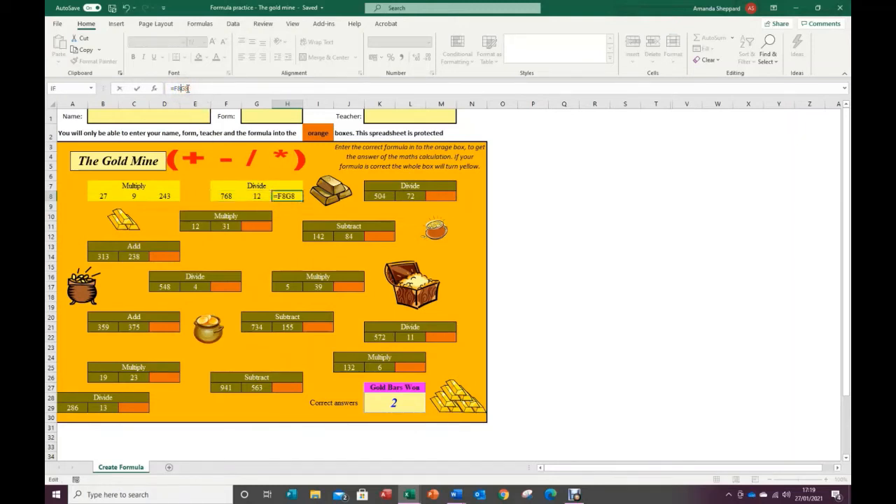
{"action": "type", "text": "*"}
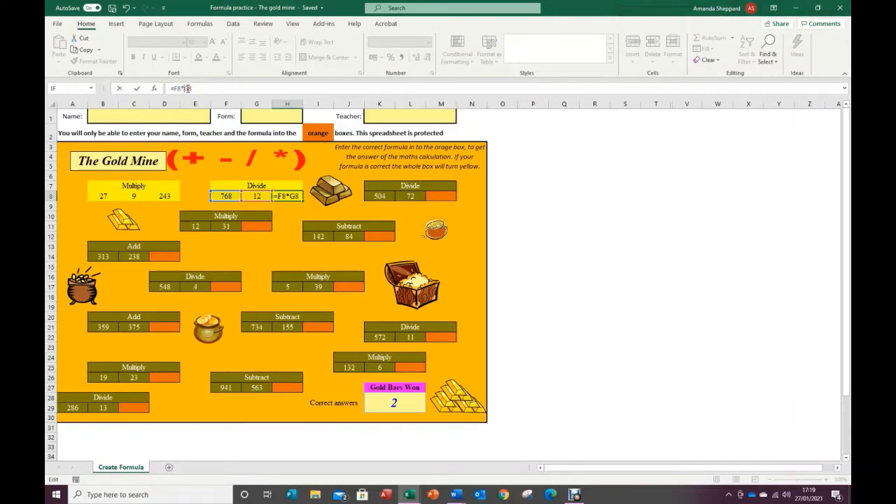
{"action": "key", "text": "Return"}
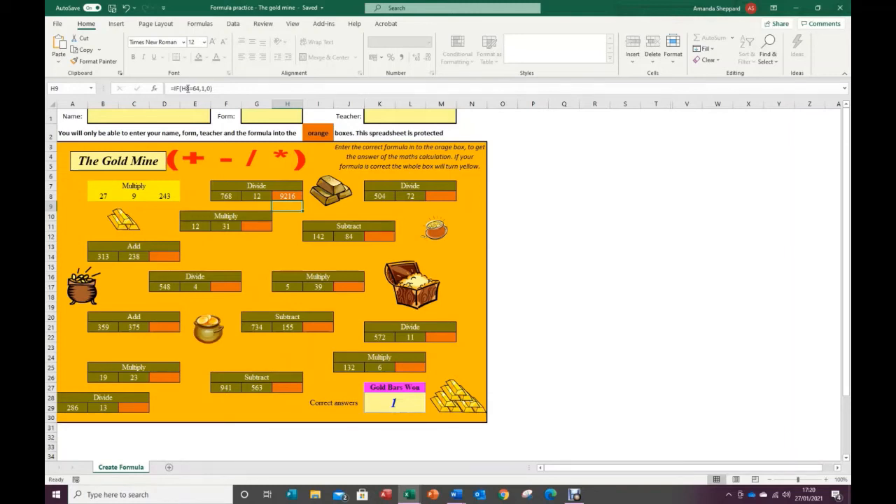
Clear the answers from cells H8 and D8 of The Gold Mine sheet.
{"action": "left_click", "coordinate": [290, 197]}
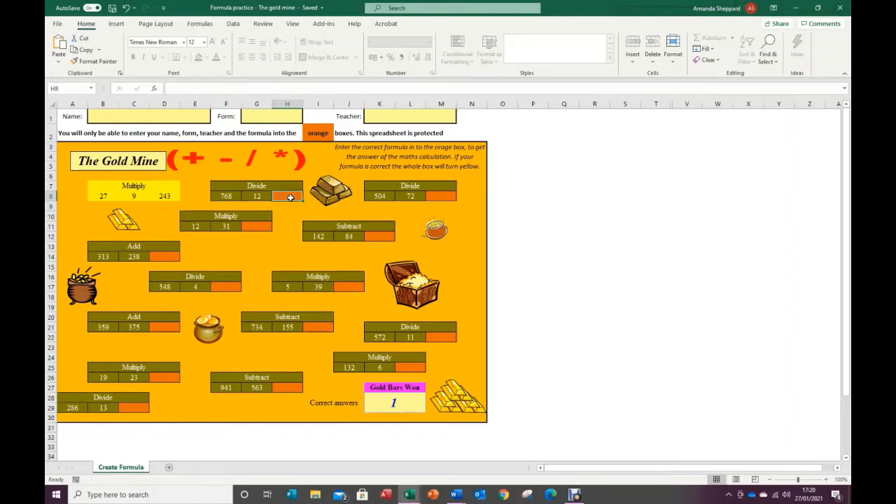
{"action": "left_click", "coordinate": [168, 197]}
{"action": "key", "text": "Delete"}
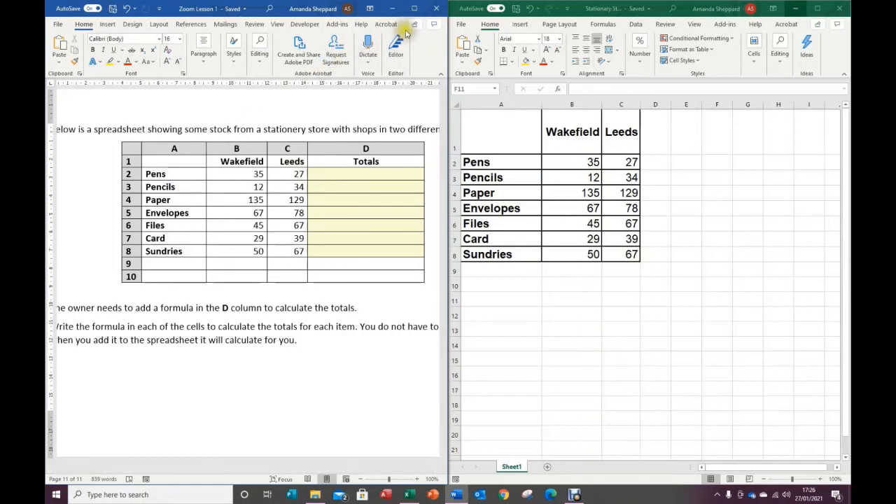
Maximise the Zoom Lesson 1 Word document, then switch to the Stationary Stock workbook in Excel and maximise it.
{"action": "left_click", "coordinate": [414, 8]}
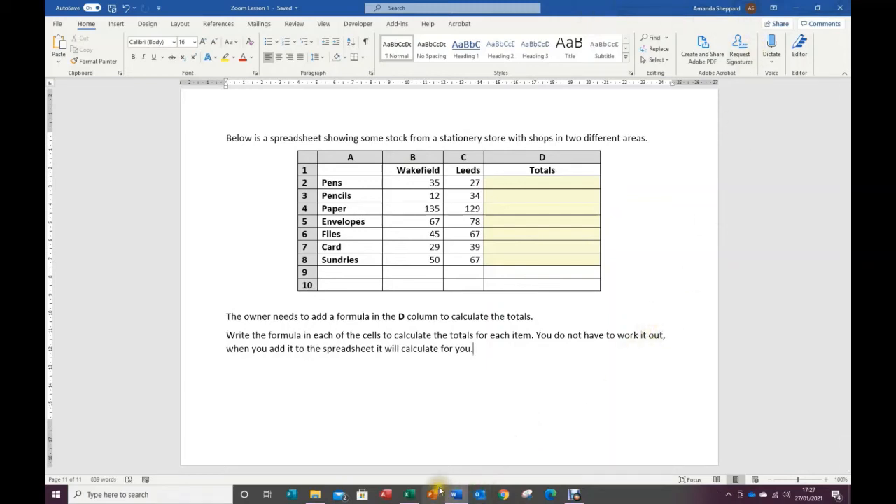
{"action": "left_click", "coordinate": [409, 494]}
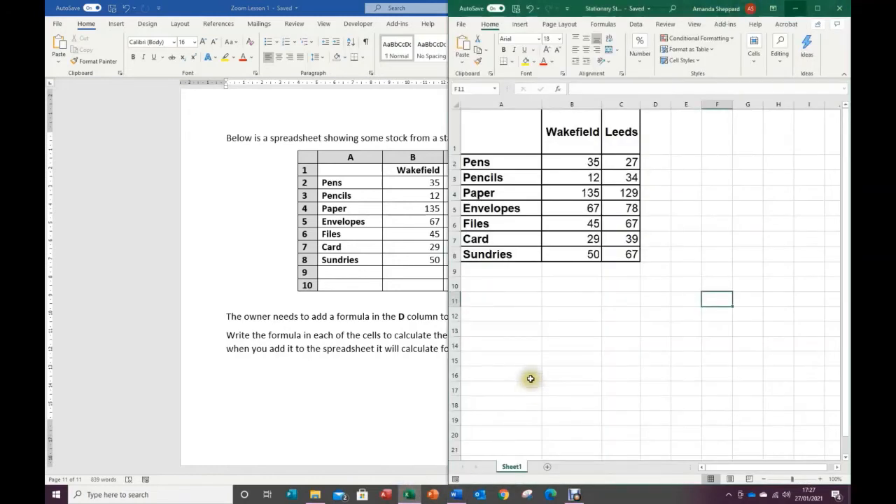
{"action": "left_click", "coordinate": [818, 8]}
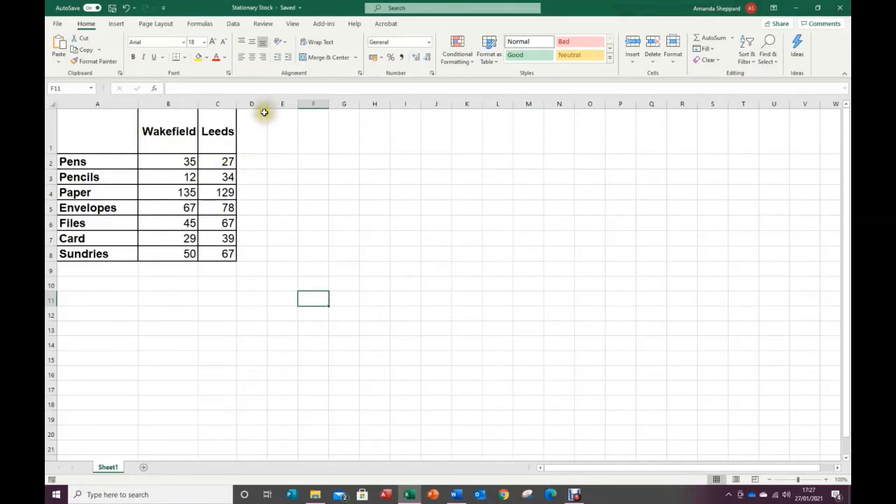
Widen empty column D beside the Leeds column to about twice its width.
{"action": "left_click", "coordinate": [249, 161]}
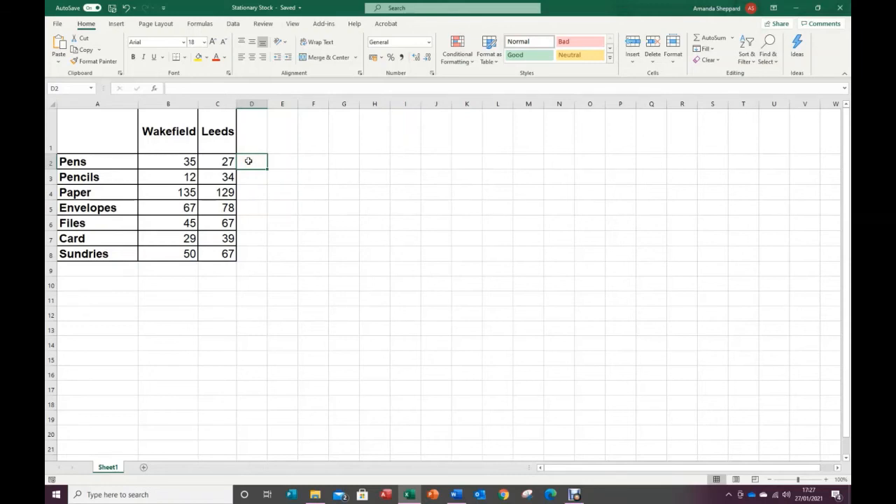
{"action": "left_click_drag", "start_coordinate": [267, 105], "coordinate": [299, 108]}
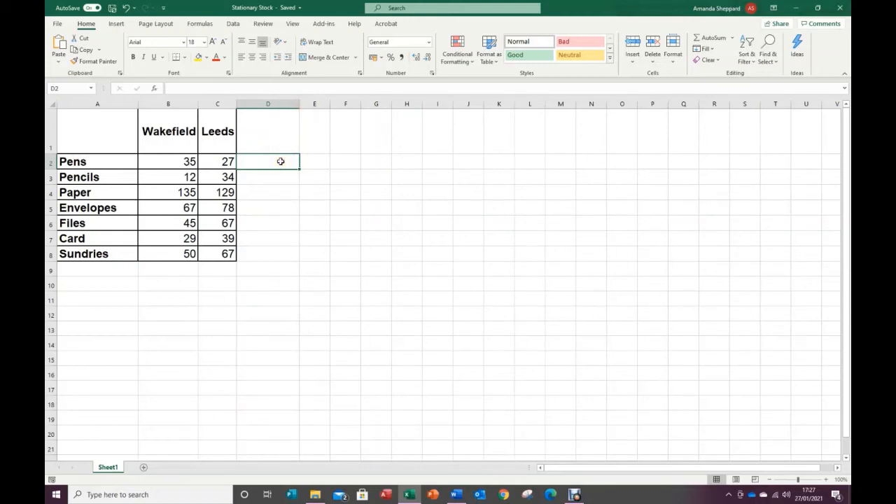
{"action": "left_click", "coordinate": [272, 131]}
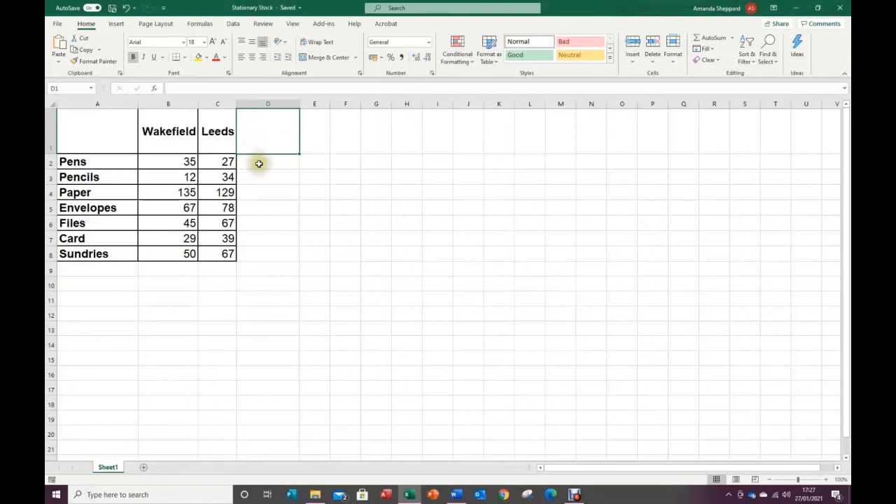
Add the Wakefield and Leeds pens in cell D2 with the formula =B2+C2 and fill it down to D8.
{"action": "left_click", "coordinate": [258, 163]}
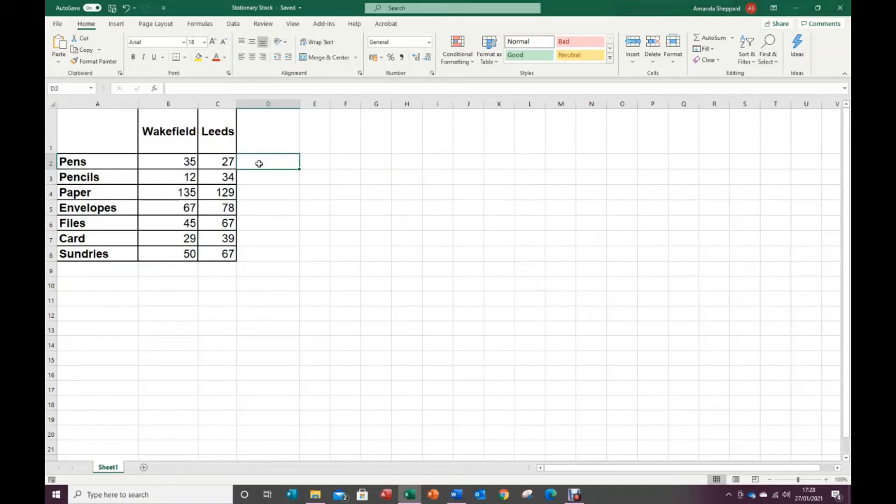
{"action": "type", "text": "="}
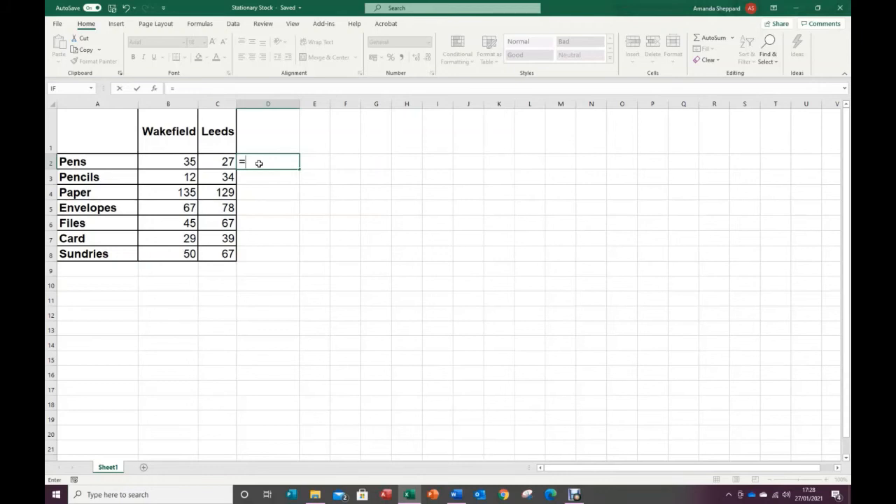
{"action": "left_click", "coordinate": [170, 163]}
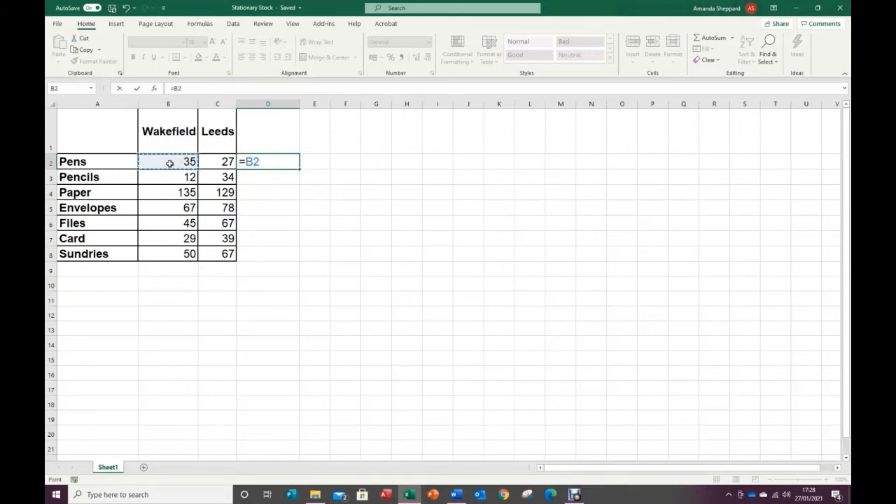
{"action": "type", "text": "+"}
{"action": "left_click", "coordinate": [219, 161]}
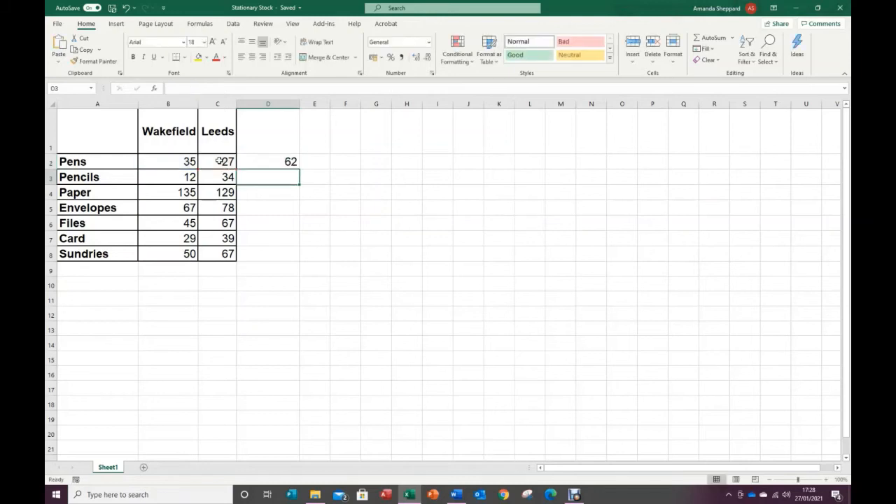
{"action": "key", "text": "Return"}
{"action": "left_click", "coordinate": [254, 163]}
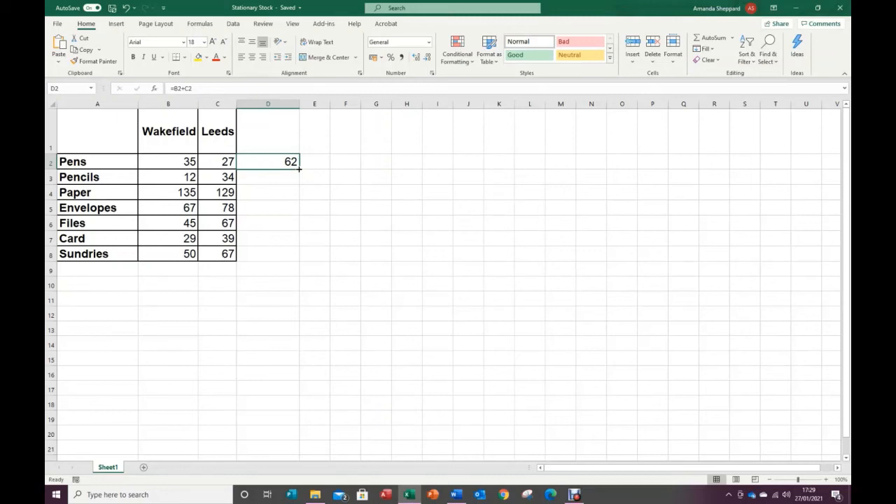
{"action": "left_click_drag", "start_coordinate": [299, 169], "coordinate": [296, 257]}
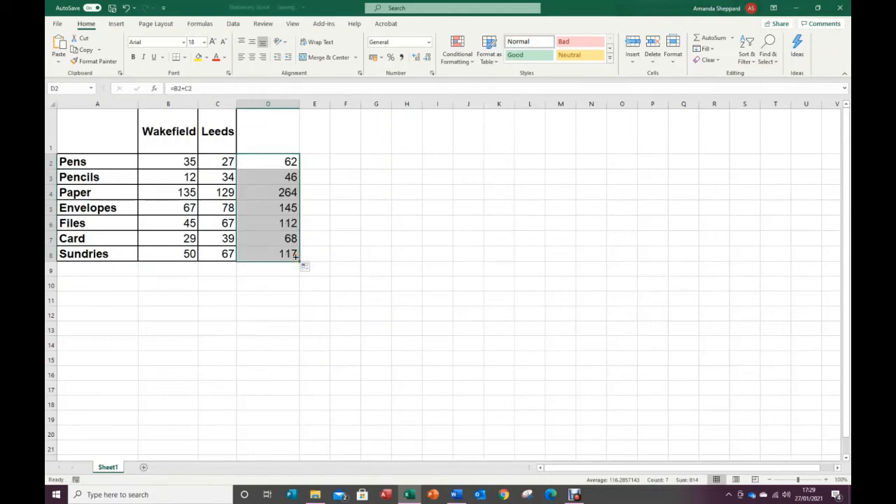
Inspect the formulas in cells D2, D3 and D4 to compare which row each one references.
{"action": "left_click", "coordinate": [270, 178]}
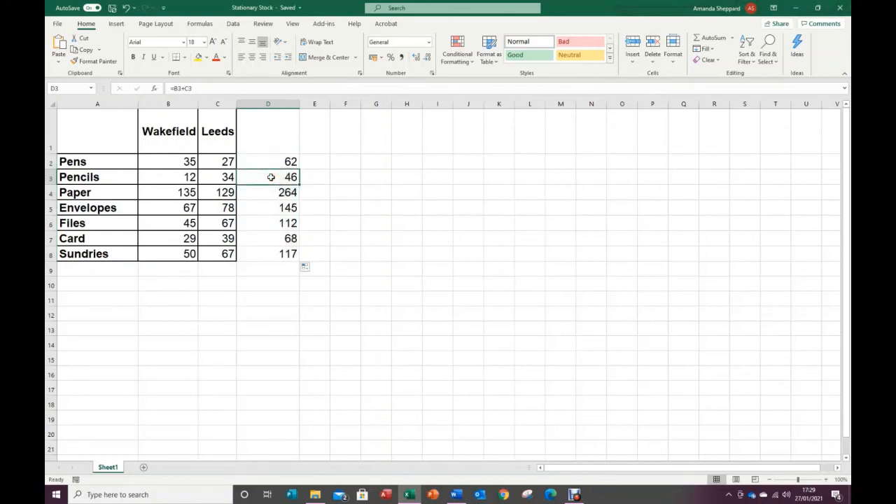
{"action": "left_click", "coordinate": [272, 160]}
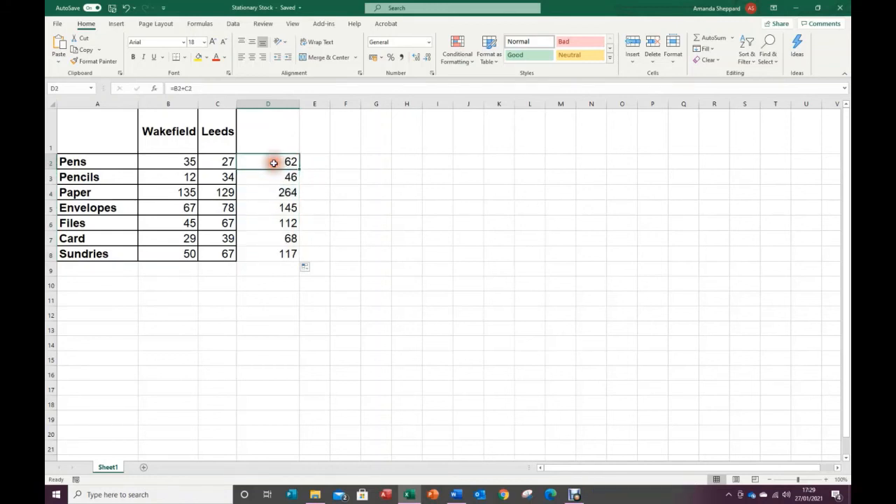
{"action": "left_click", "coordinate": [196, 88]}
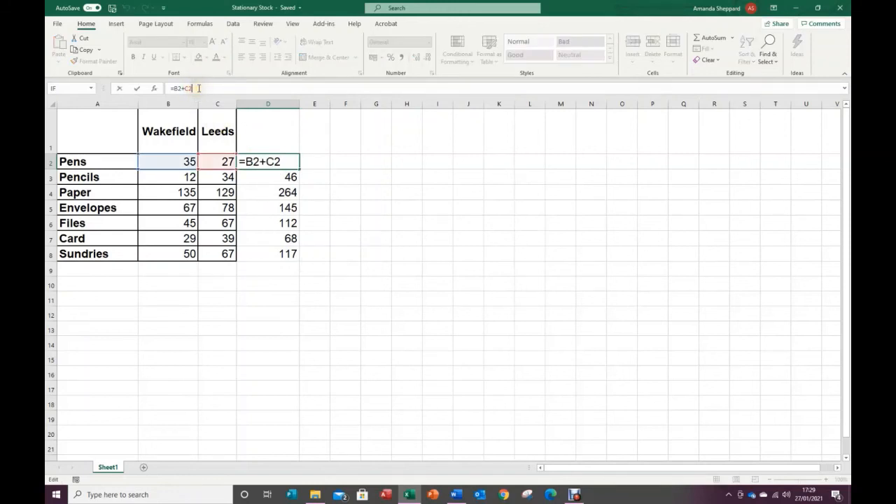
{"action": "left_click", "coordinate": [255, 178]}
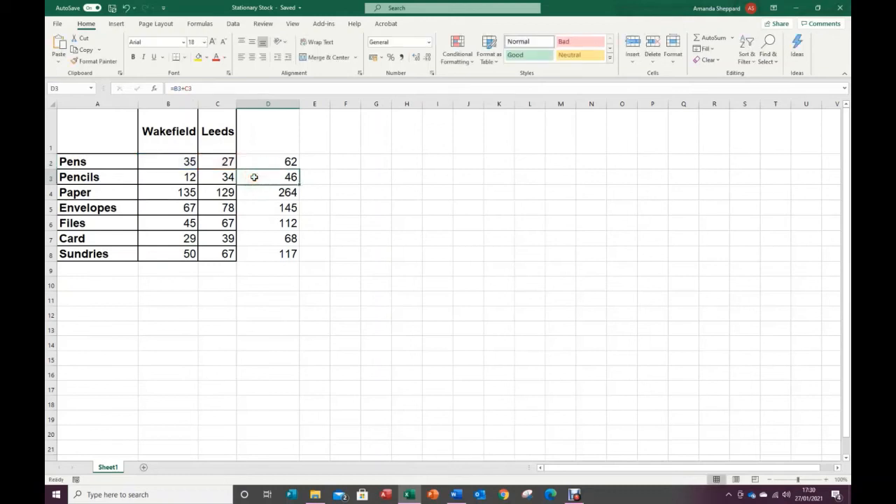
{"action": "left_click", "coordinate": [199, 87]}
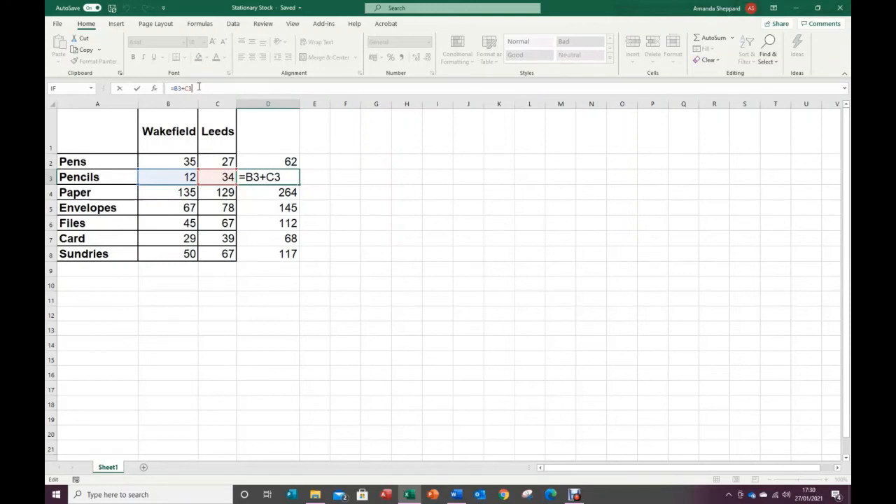
{"action": "left_click", "coordinate": [265, 190]}
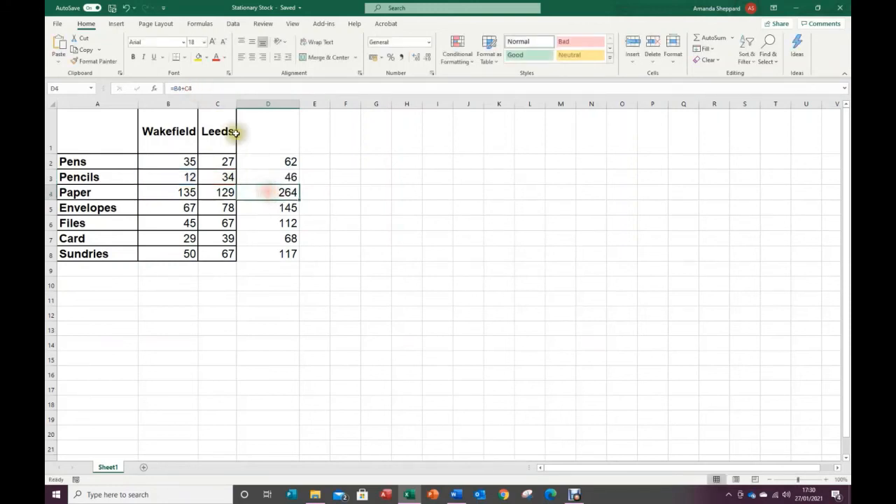
{"action": "left_click", "coordinate": [203, 90]}
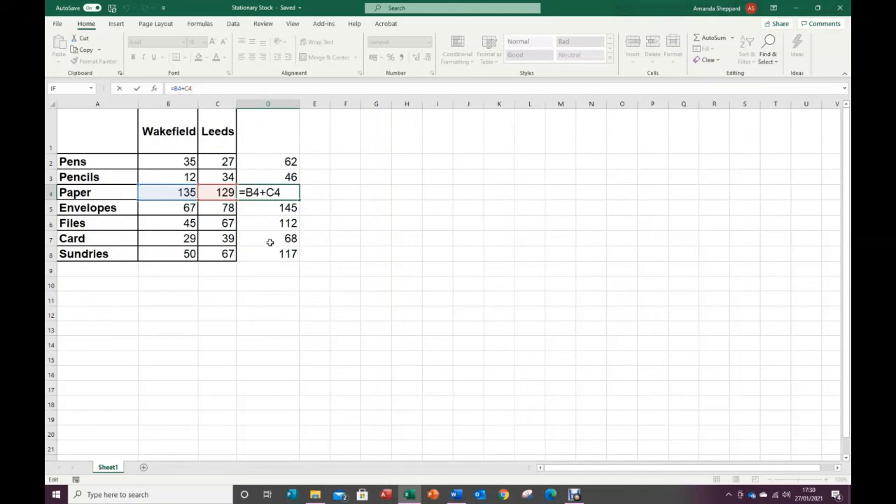
{"action": "left_click", "coordinate": [312, 192]}
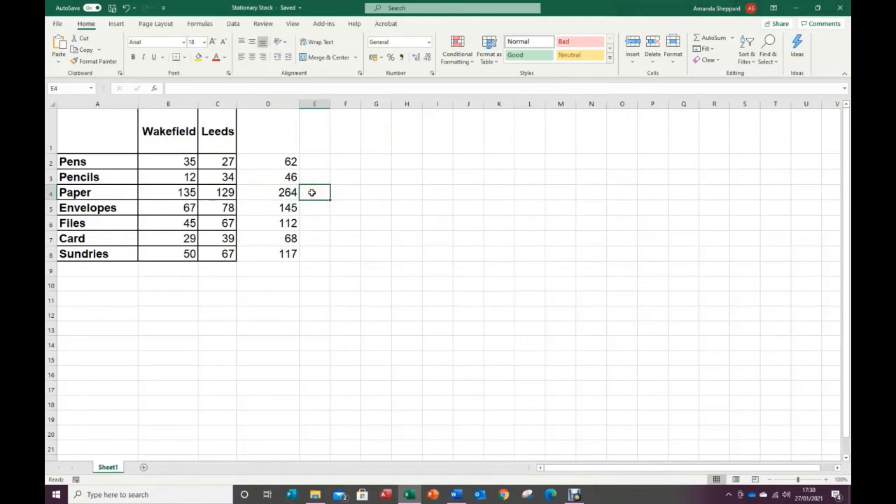
Enter the column heading Total in cell D1.
{"action": "left_click", "coordinate": [265, 131]}
{"action": "type", "text": "Total"}
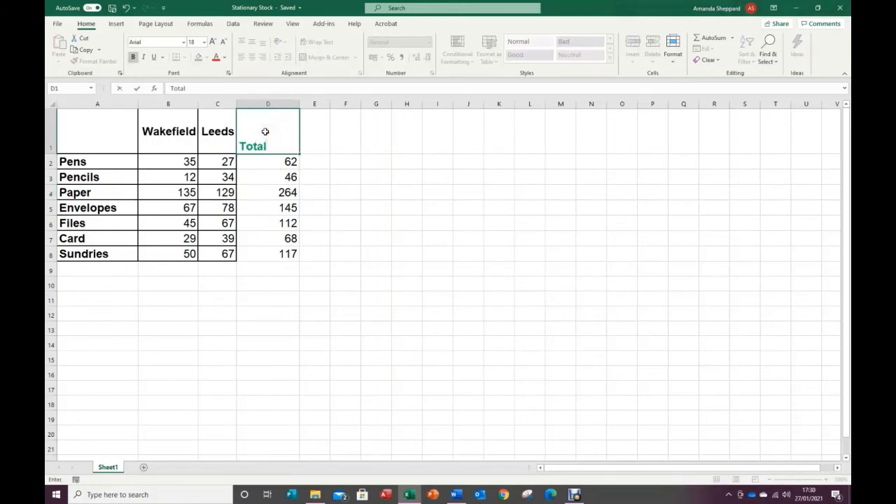
{"action": "key", "text": "Return"}
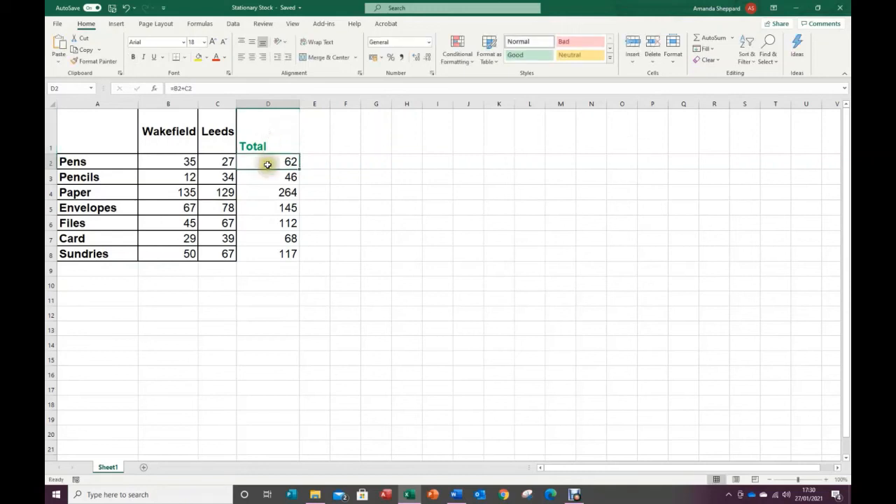
Apply All Borders to the stock rows in the range A2:D8.
{"action": "left_click", "coordinate": [277, 255]}
{"action": "left_click_drag", "start_coordinate": [263, 252], "coordinate": [119, 167]}
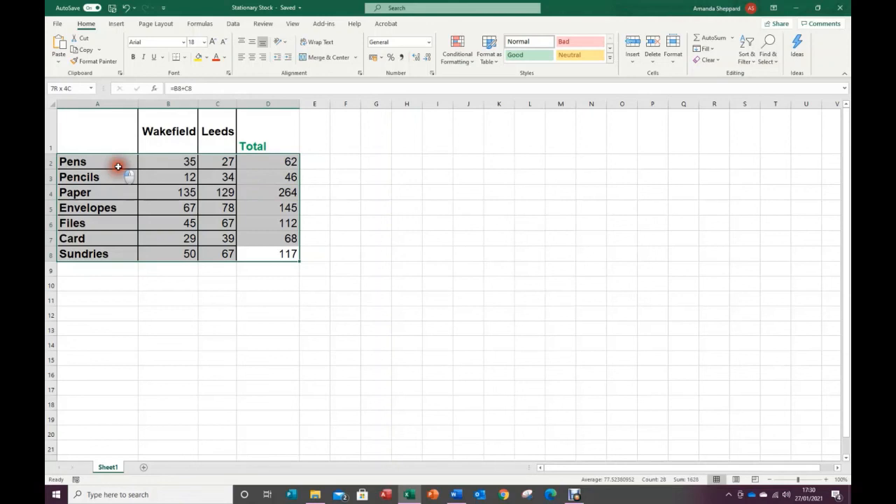
{"action": "left_click_drag", "start_coordinate": [118, 166], "coordinate": [118, 167]}
{"action": "left_click", "coordinate": [184, 58]}
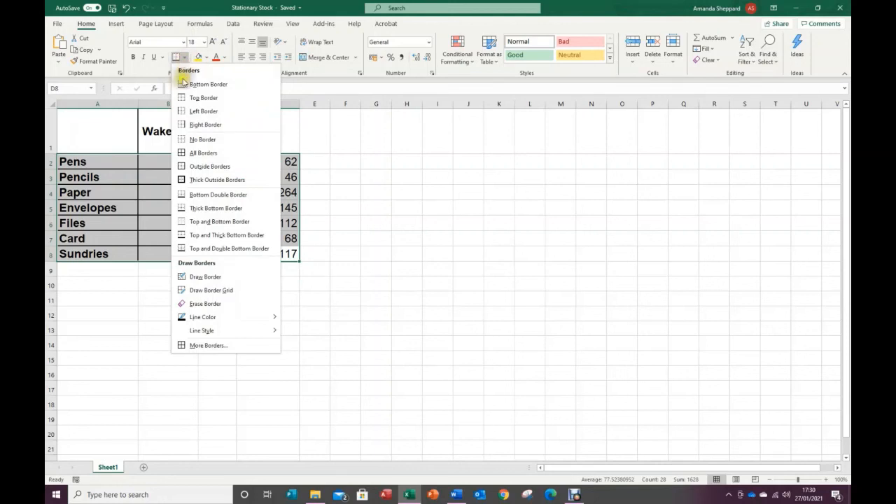
{"action": "left_click", "coordinate": [185, 153]}
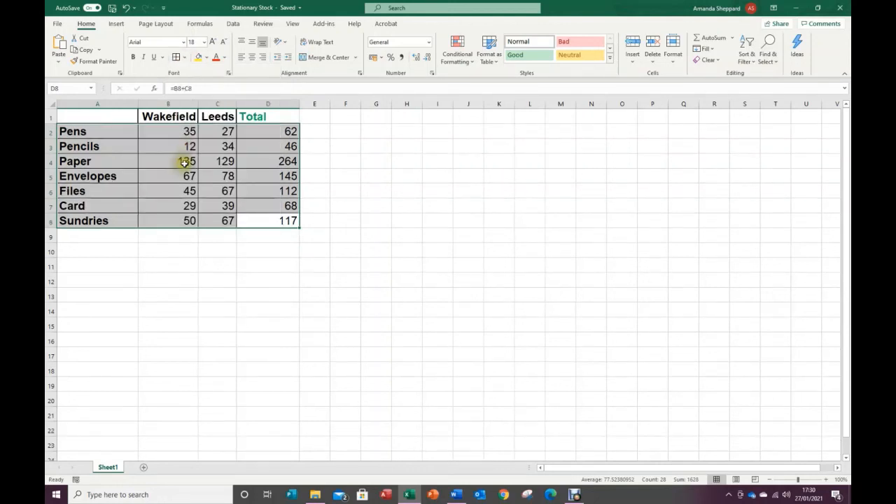
{"action": "left_click", "coordinate": [193, 243]}
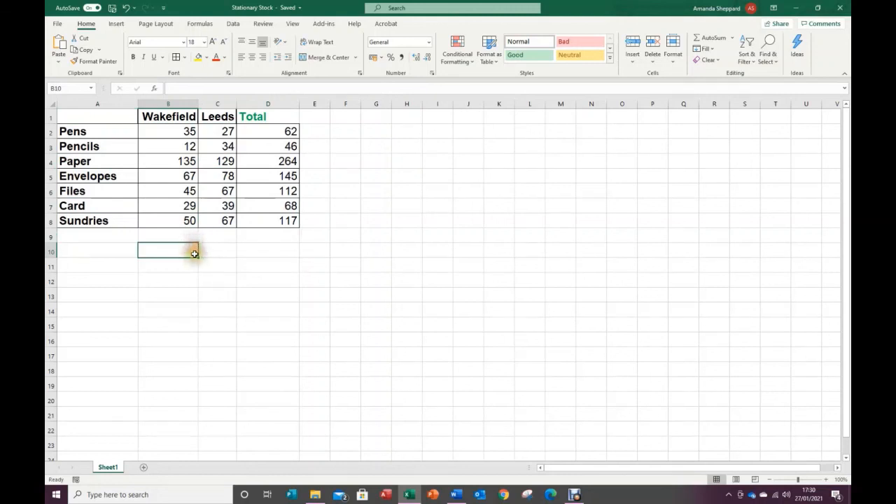
Apply All Borders to the header row A1:D1 and centre the Total heading in its cell.
{"action": "left_click", "coordinate": [108, 119]}
{"action": "left_click_drag", "start_coordinate": [109, 119], "coordinate": [260, 116]}
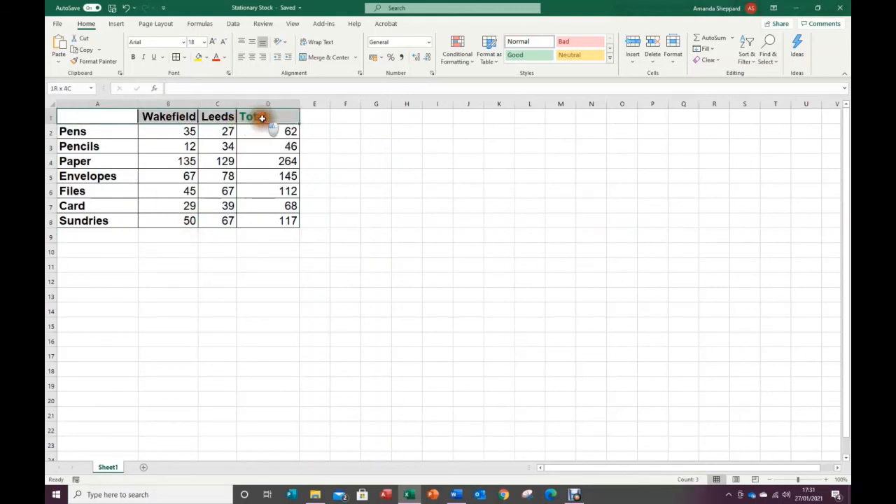
{"action": "left_click", "coordinate": [176, 57]}
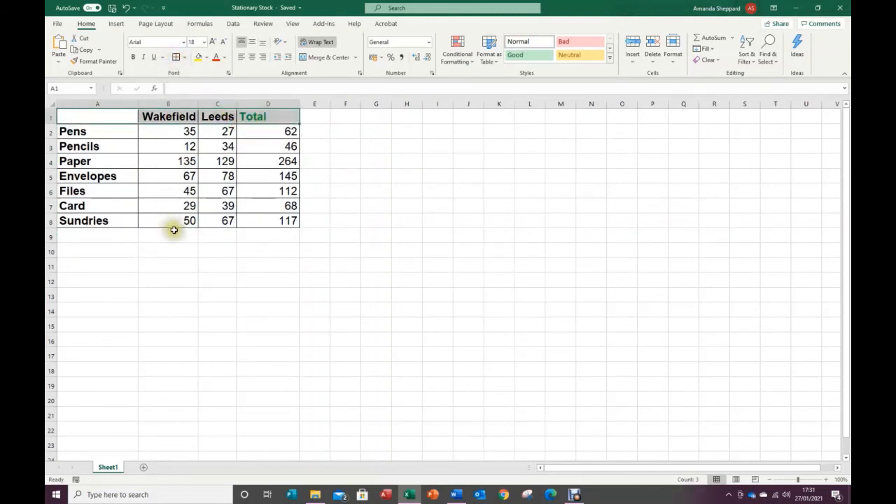
{"action": "left_click", "coordinate": [266, 116]}
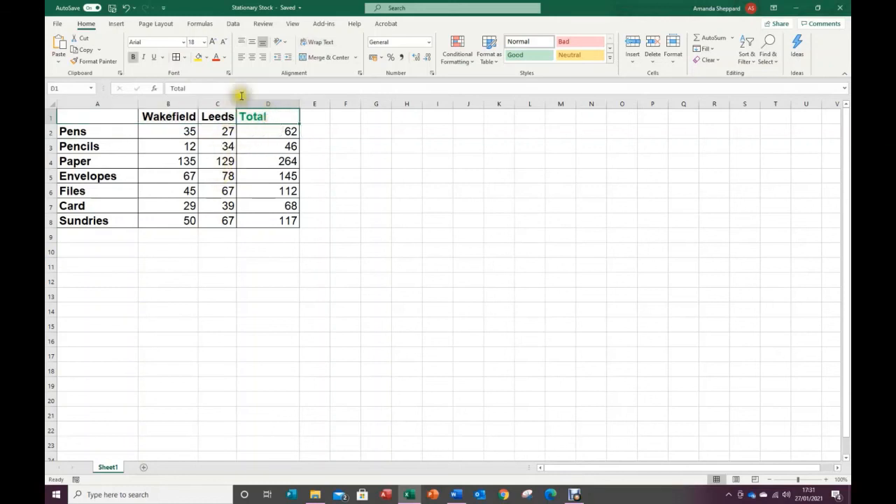
{"action": "left_click", "coordinate": [252, 57]}
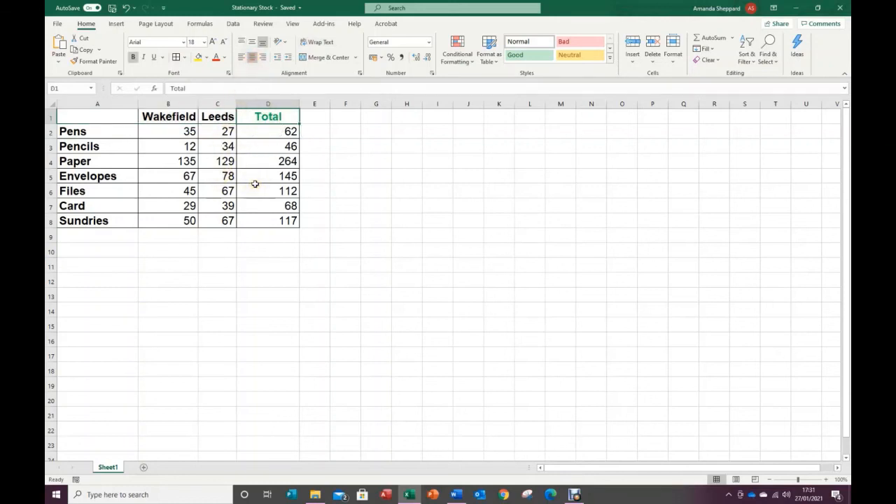